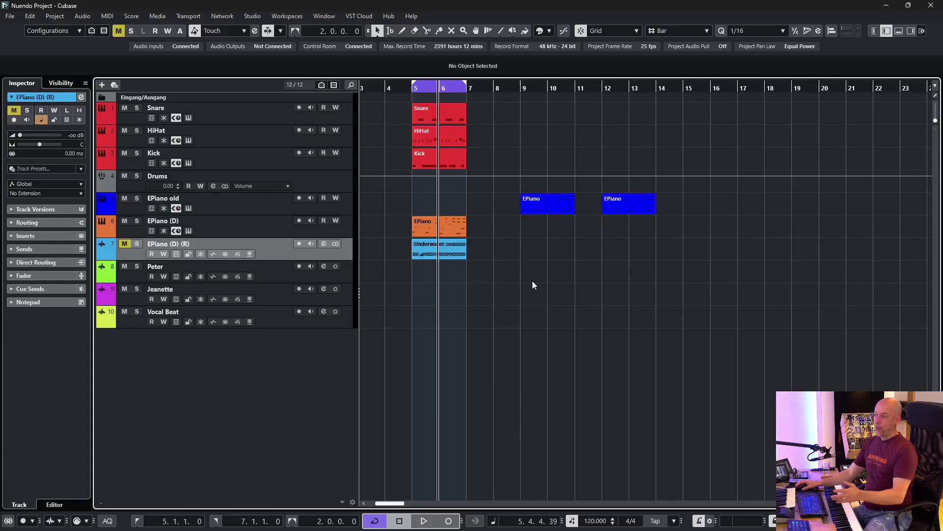
Stop the transport so the playhead returns to the left locator at bar 5.
{"action": "key", "text": "space"}
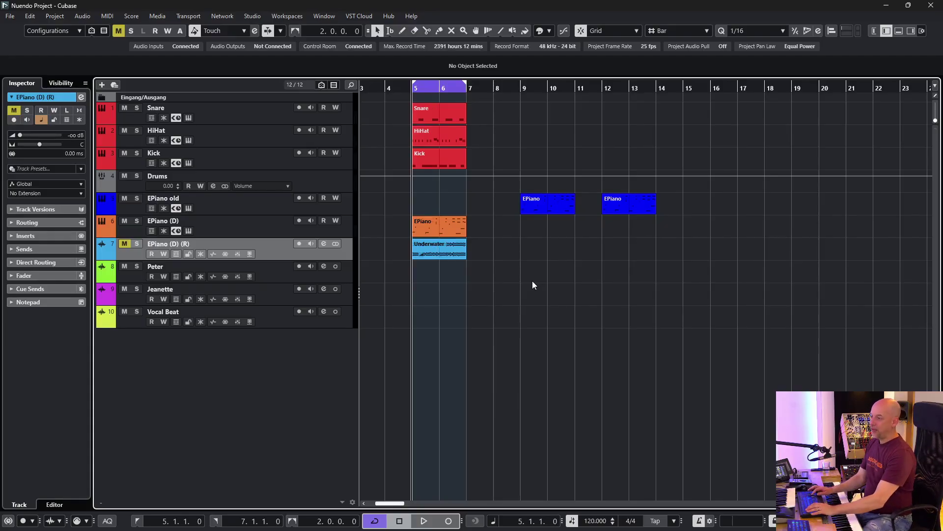
Select the Snare and Underwater events, call up the floating toolbox on each, then dismiss it.
{"action": "left_click", "coordinate": [448, 122]}
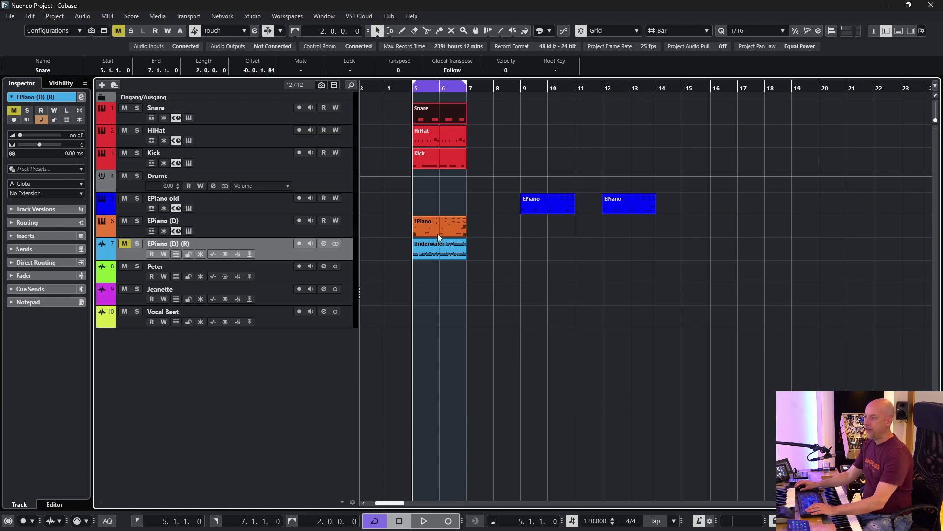
{"action": "left_click", "coordinate": [435, 251]}
{"action": "left_click", "coordinate": [431, 109], "text": "shift"}
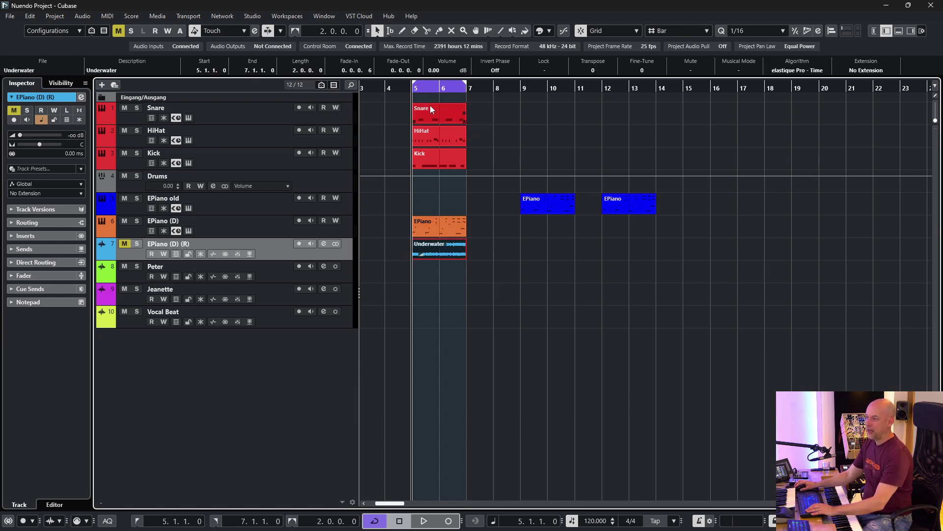
{"action": "right_click", "coordinate": [431, 109]}
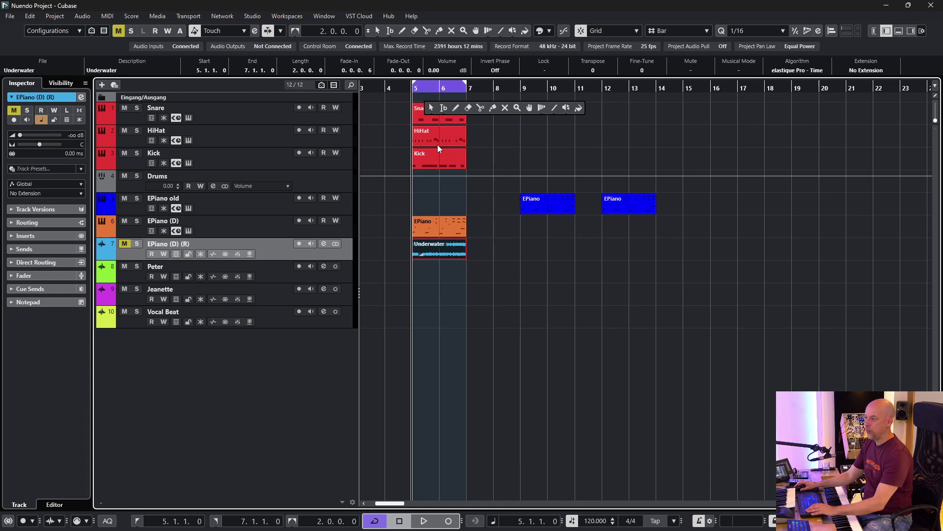
{"action": "right_click", "coordinate": [427, 249]}
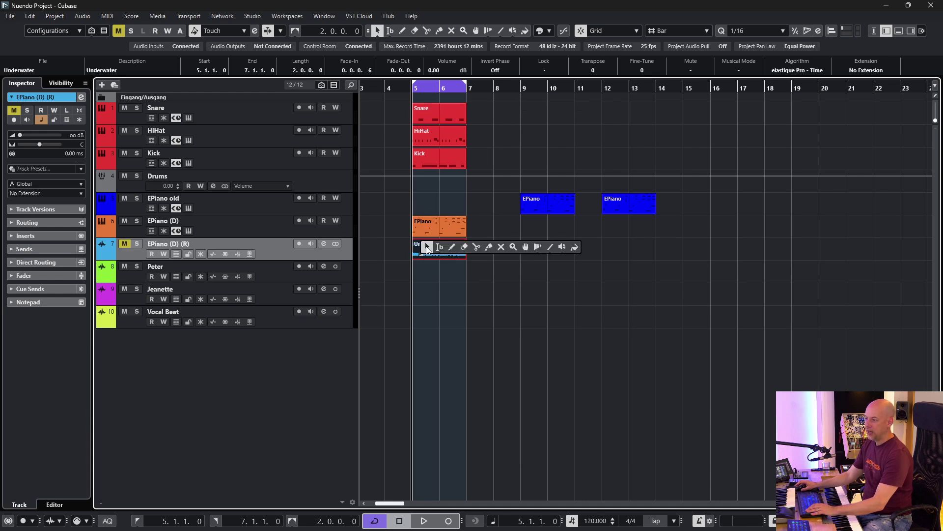
{"action": "key", "text": "1"}
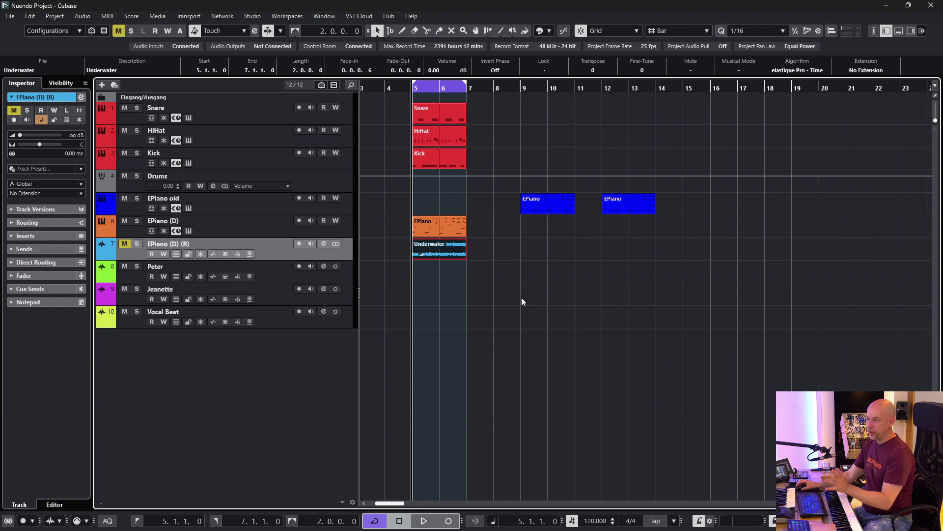
Uncheck Show Toolbox on Right-Click in Preferences > Editing > Tools.
{"action": "left_click", "coordinate": [35, 17]}
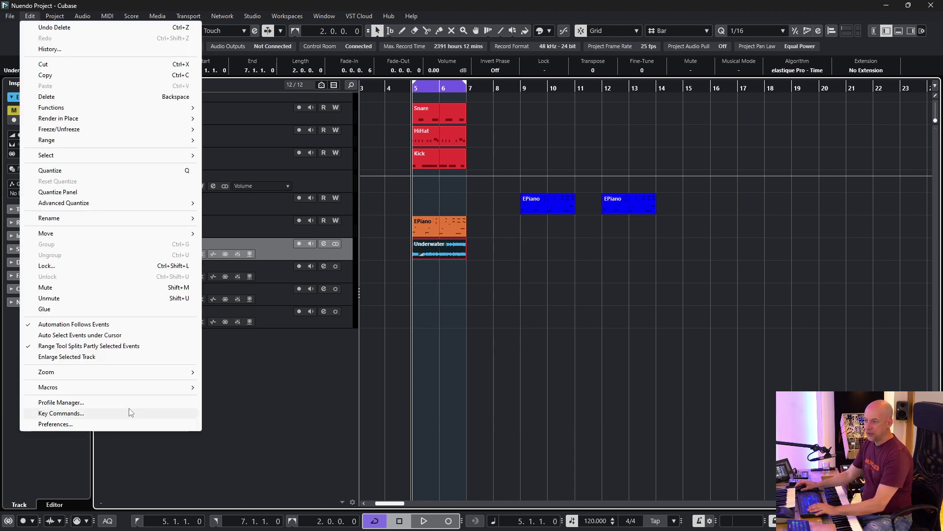
{"action": "left_click", "coordinate": [129, 424]}
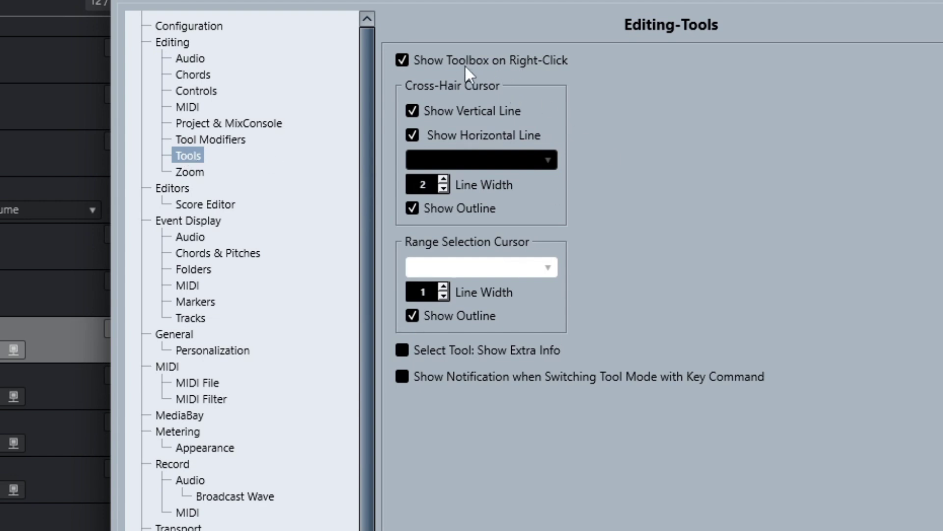
{"action": "left_click", "coordinate": [525, 60]}
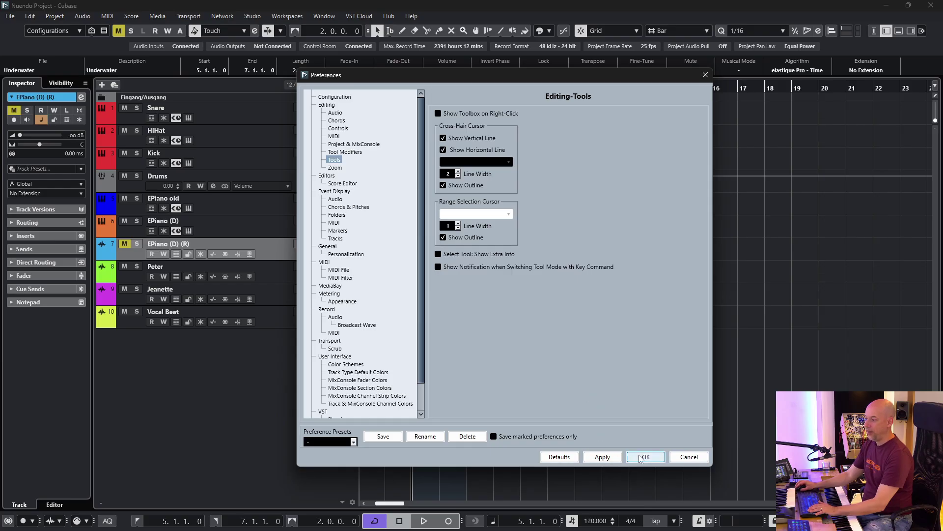
{"action": "left_click", "coordinate": [636, 455]}
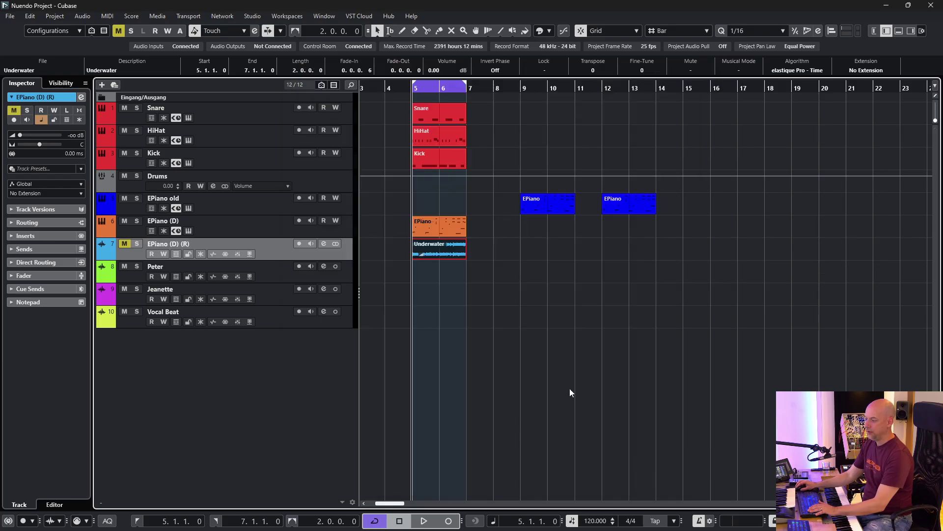
{"action": "right_click", "coordinate": [436, 117]}
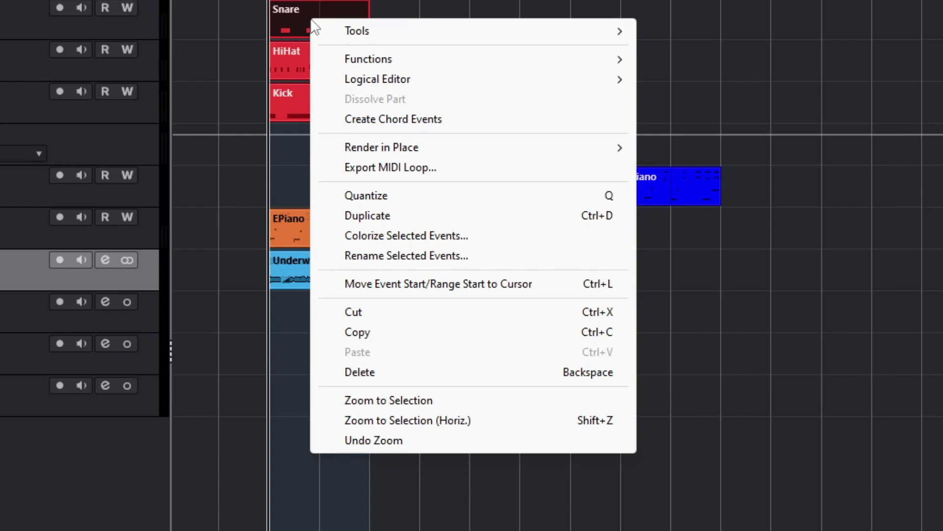
{"action": "mouse_move", "coordinate": [372, 67]}
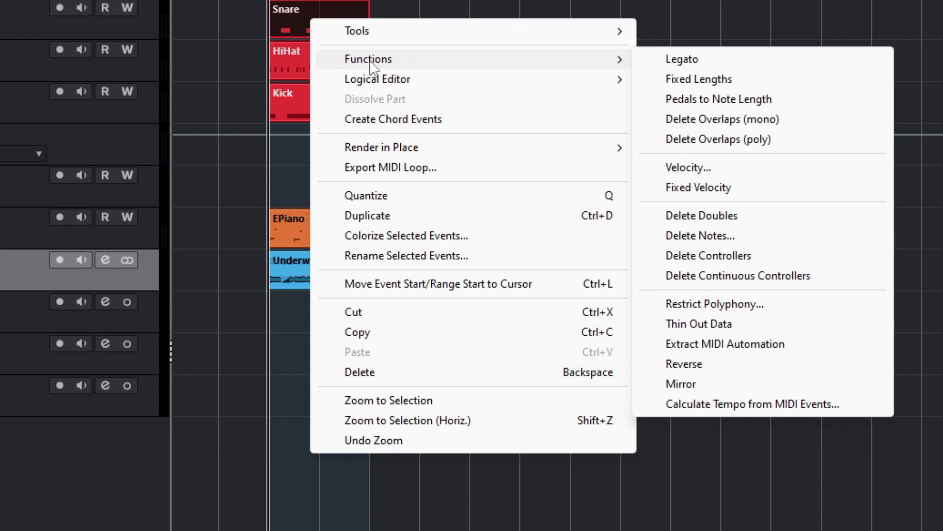
{"action": "mouse_move", "coordinate": [372, 85]}
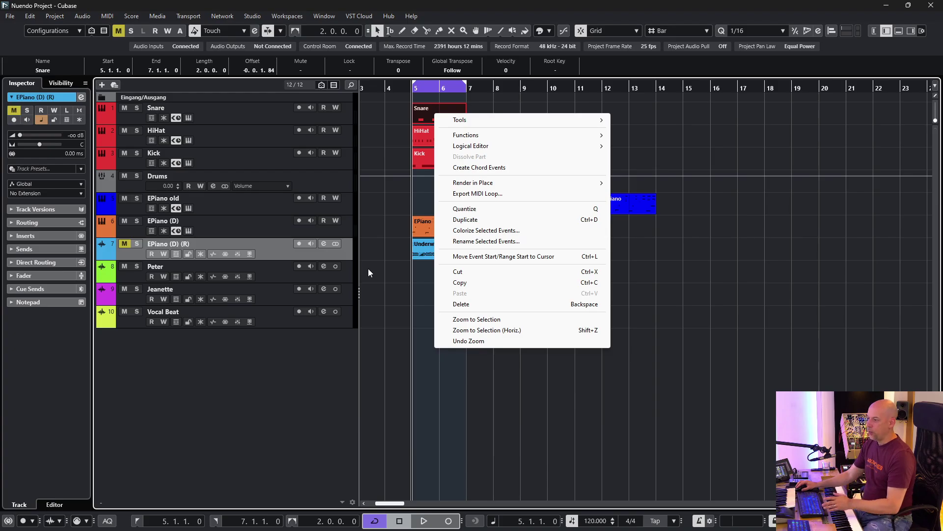
{"action": "left_click", "coordinate": [298, 276]}
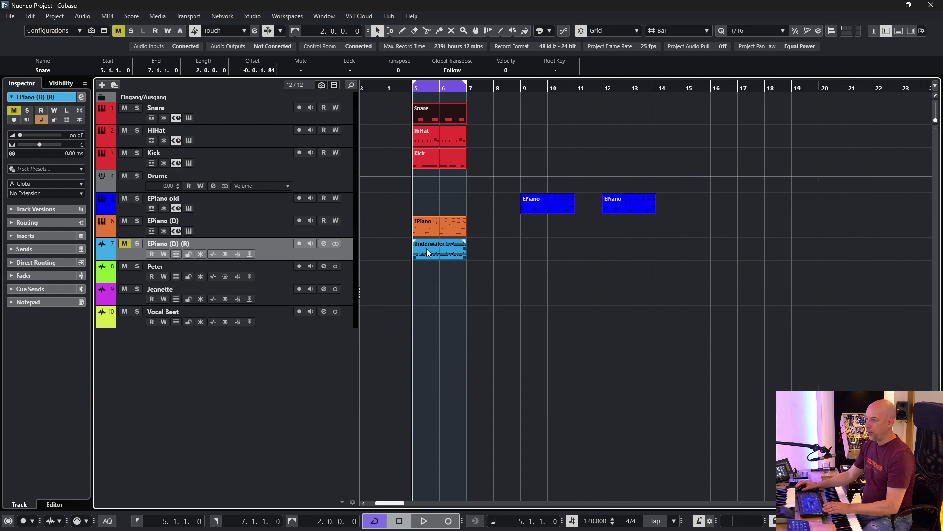
Check the Underwater event's right-click context menu, close it, and open the Edit menu.
{"action": "right_click", "coordinate": [428, 252]}
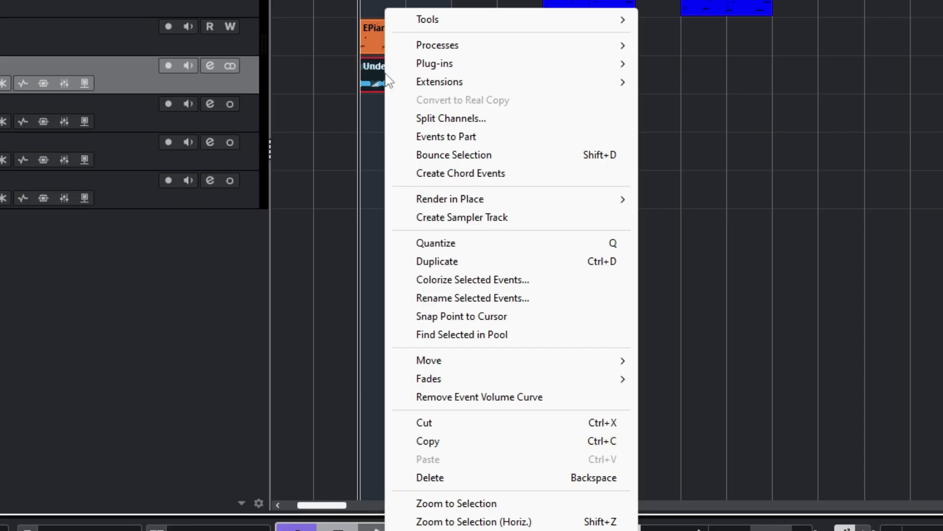
{"action": "mouse_move", "coordinate": [430, 49]}
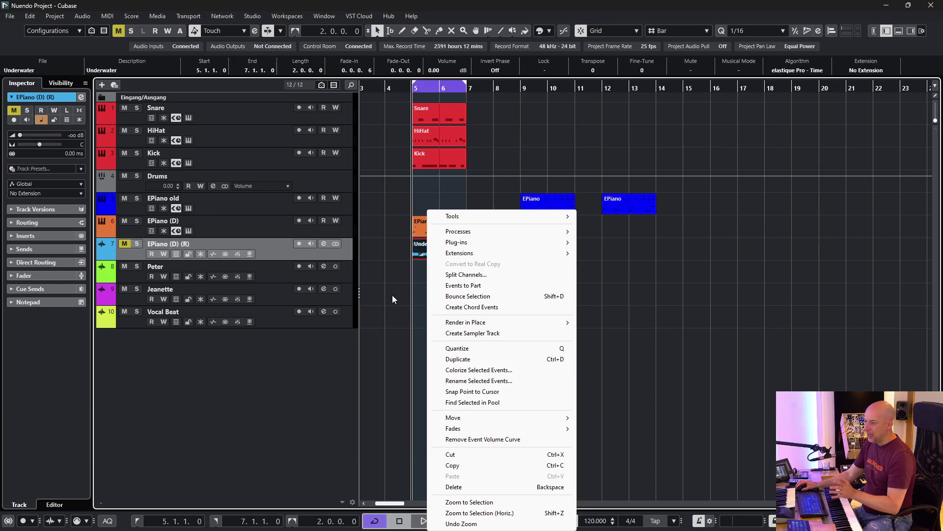
{"action": "left_click", "coordinate": [413, 80]}
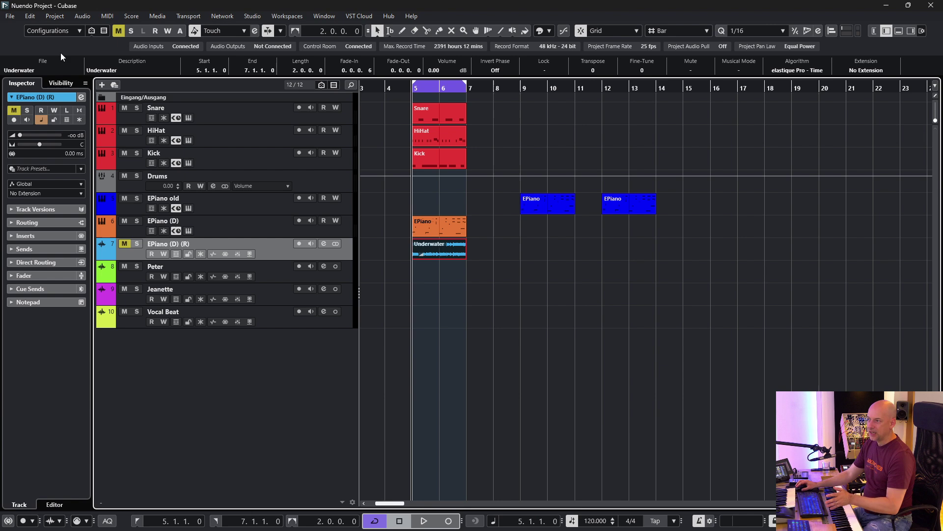
{"action": "left_click", "coordinate": [83, 18]}
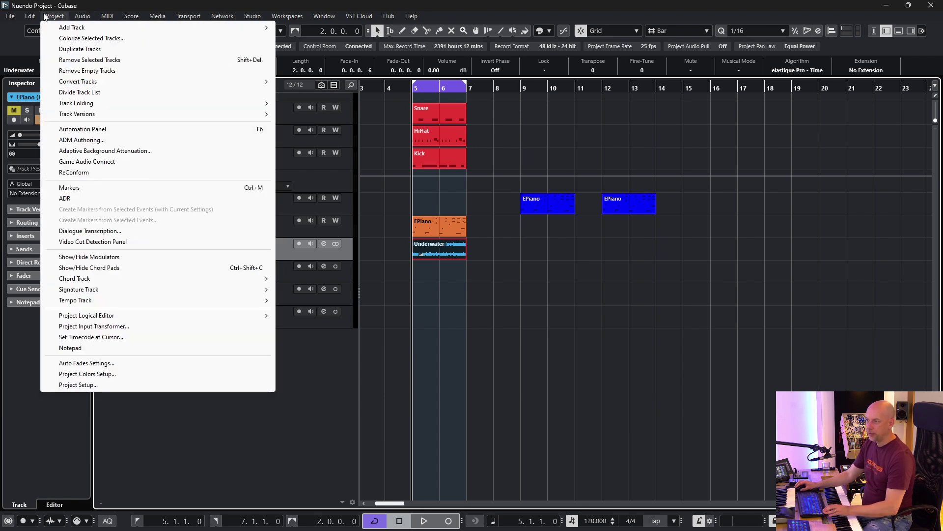
Open and dismiss the context menus of the Underwater event and the Snare part.
{"action": "mouse_move", "coordinate": [22, 18]}
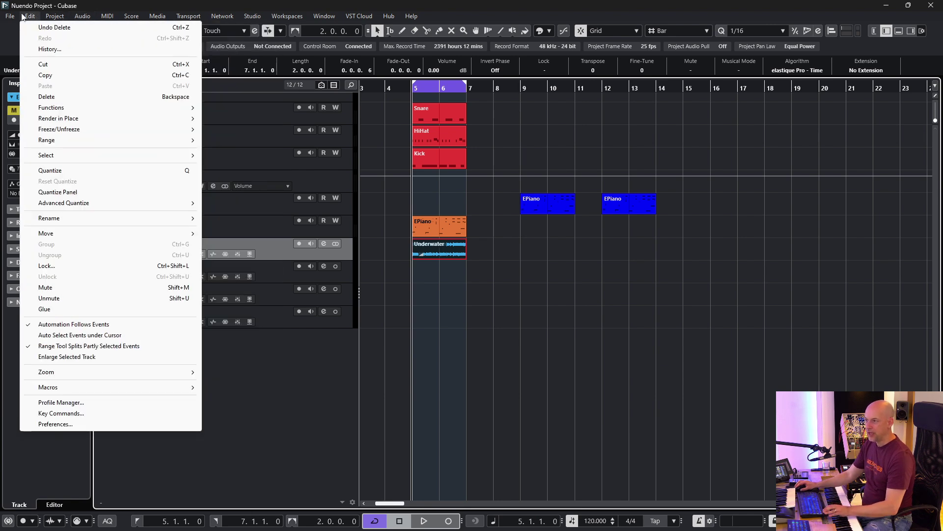
{"action": "right_click", "coordinate": [425, 250]}
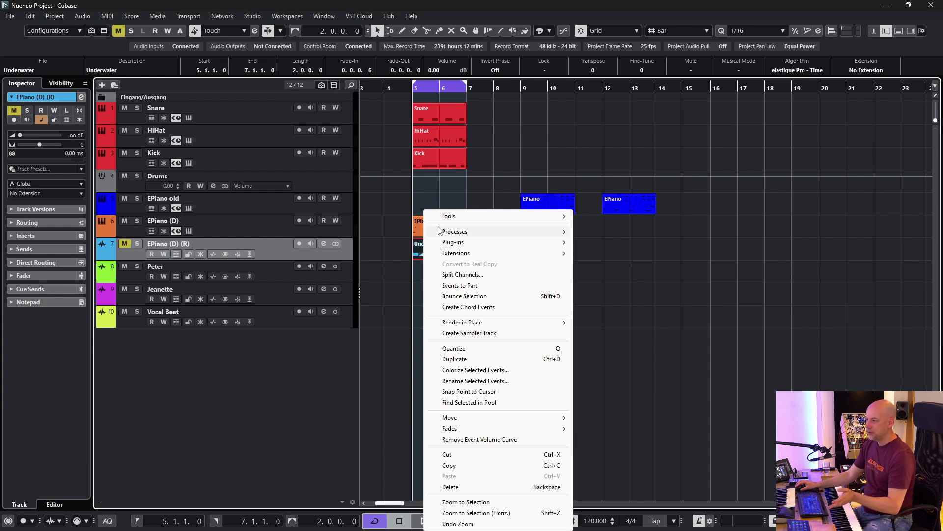
{"action": "mouse_move", "coordinate": [448, 219]}
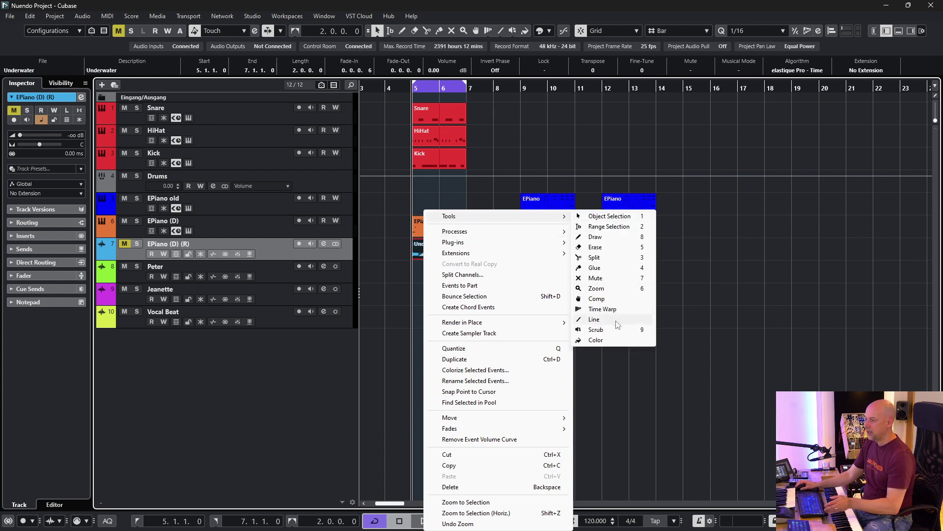
{"action": "left_click", "coordinate": [485, 136]}
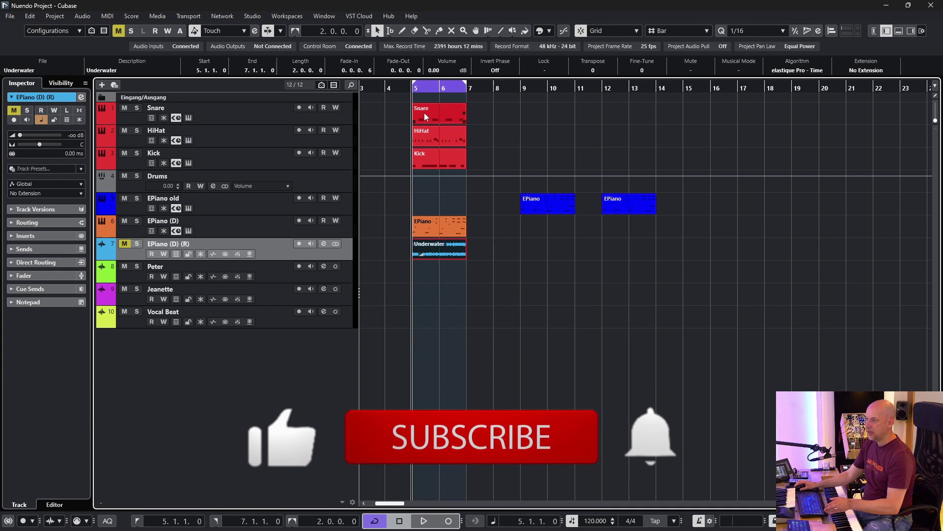
{"action": "right_click", "coordinate": [426, 116]}
{"action": "mouse_move", "coordinate": [425, 118]}
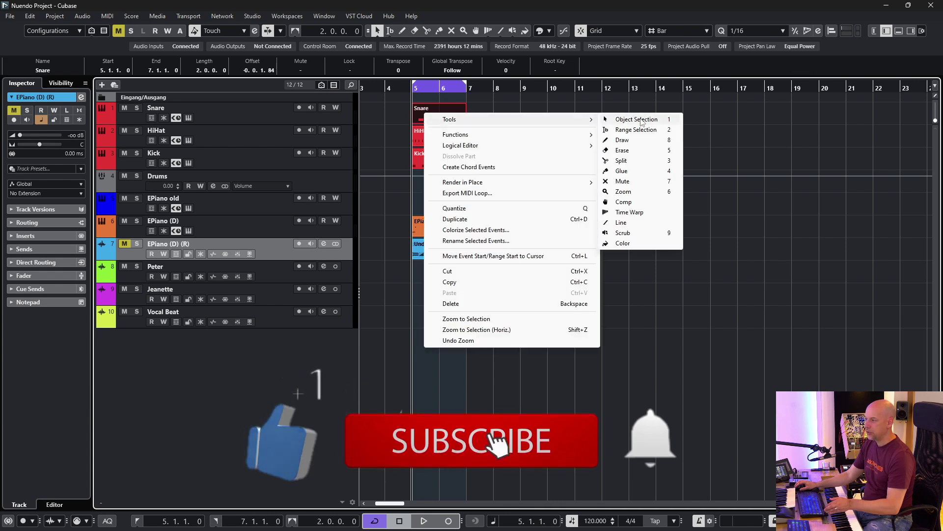
{"action": "key", "text": "Escape"}
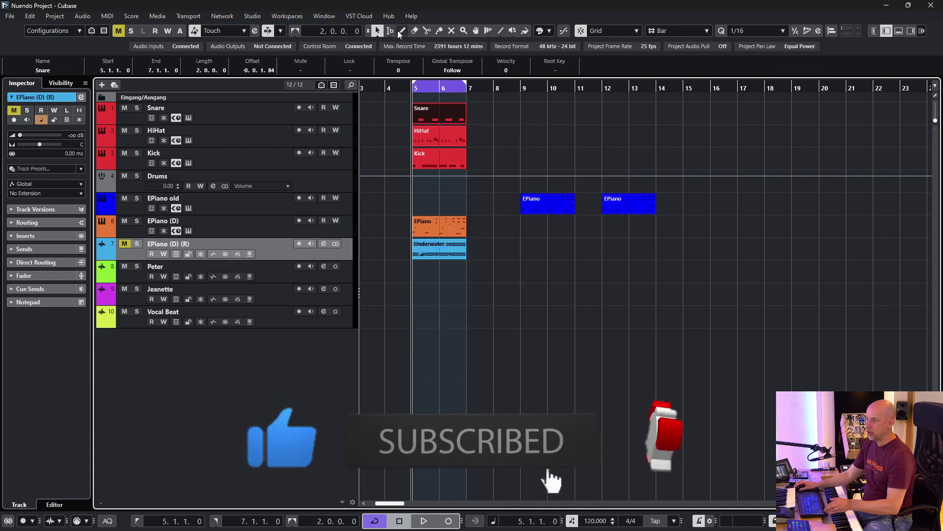
Cycle through the Mute, Erase and Zoom tools, ending on Object Selection.
{"action": "key", "text": "7"}
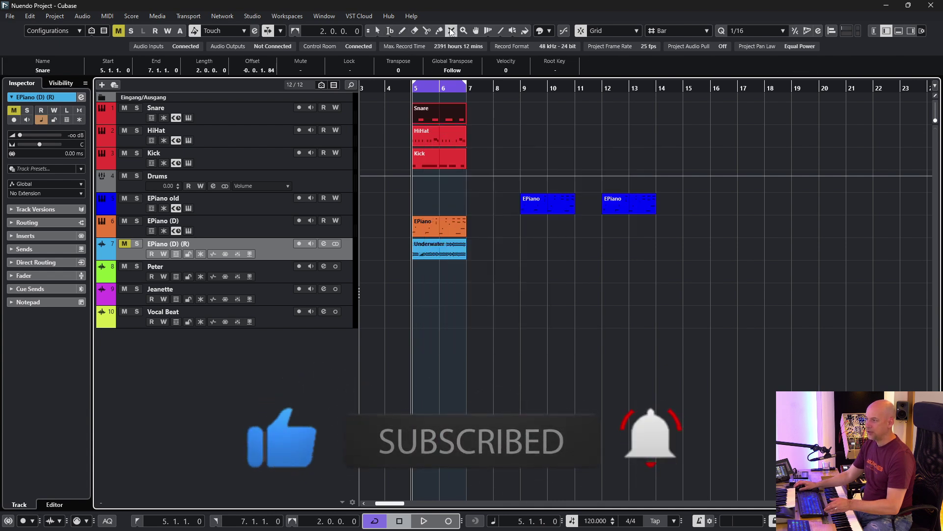
{"action": "left_click", "coordinate": [377, 30]}
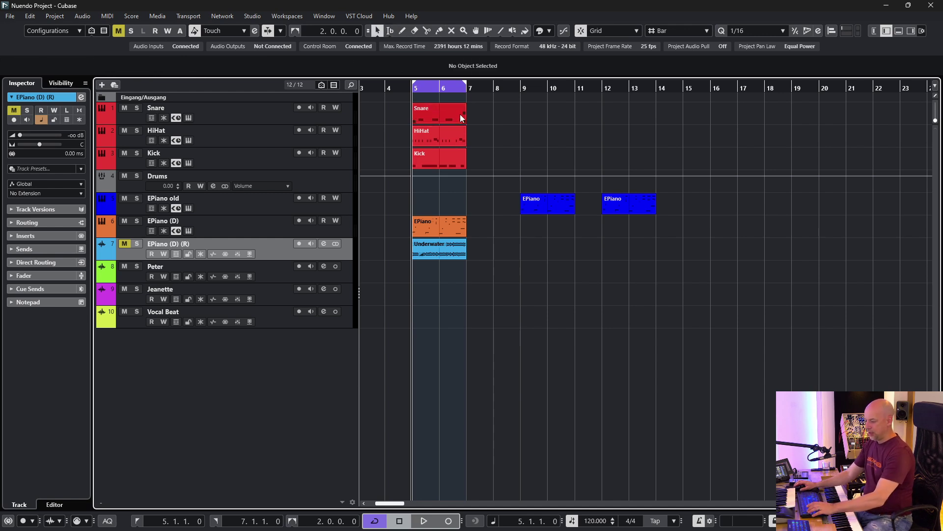
{"action": "key", "text": "5"}
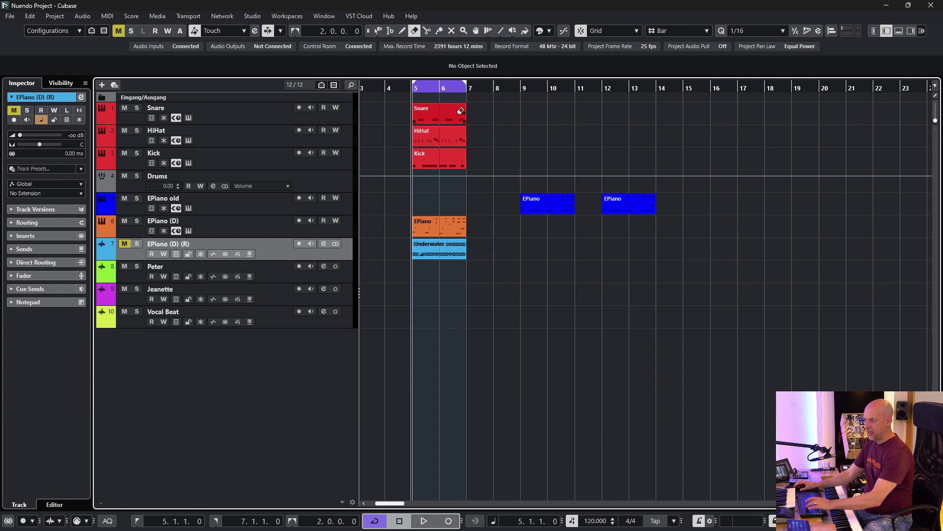
{"action": "key", "text": "6"}
{"action": "key", "text": "7"}
{"action": "key", "text": "1"}
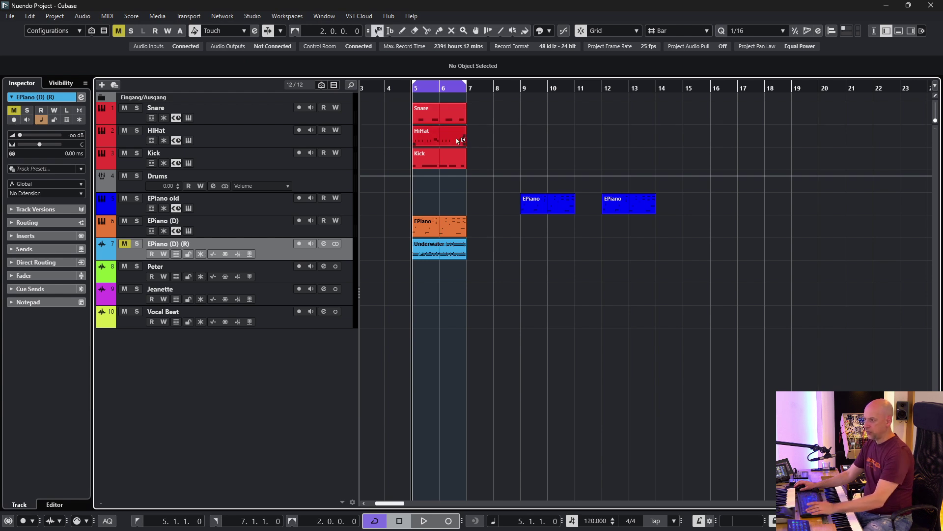
{"action": "key", "text": "1"}
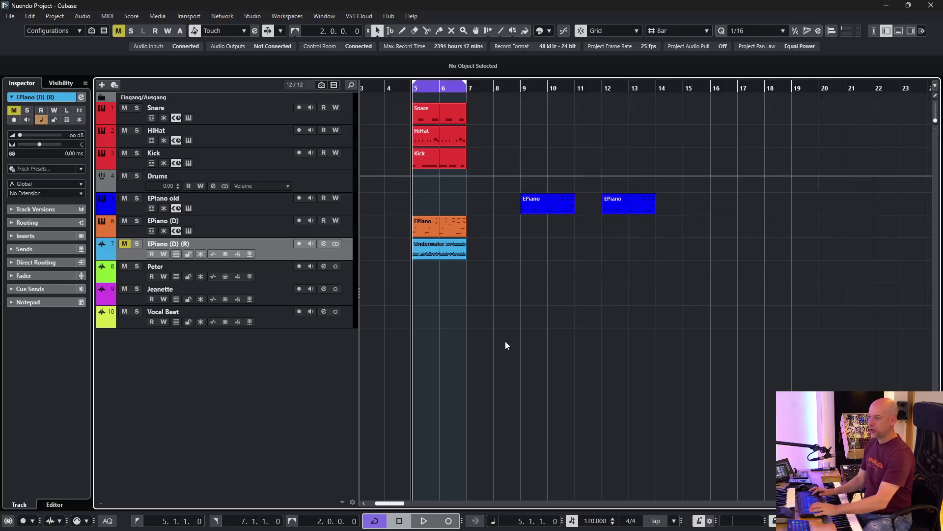
Play and stop the bars 5–7 cycle, then select the EPiano part on EPiano (D).
{"action": "key", "text": "space"}
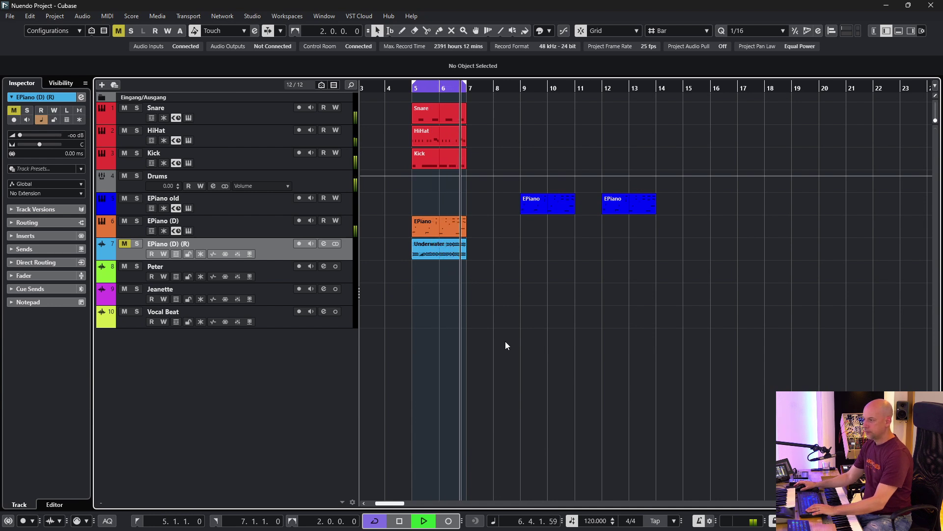
{"action": "key", "text": "space"}
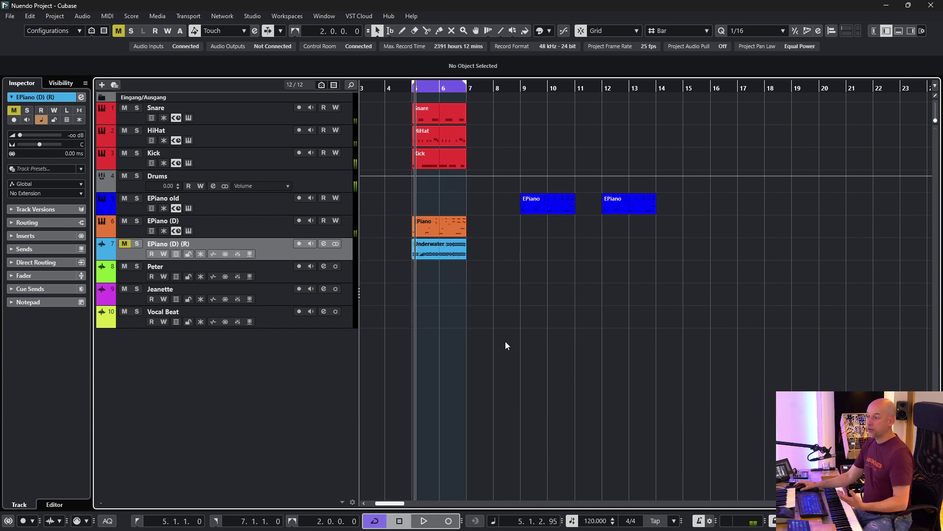
{"action": "left_click", "coordinate": [444, 225]}
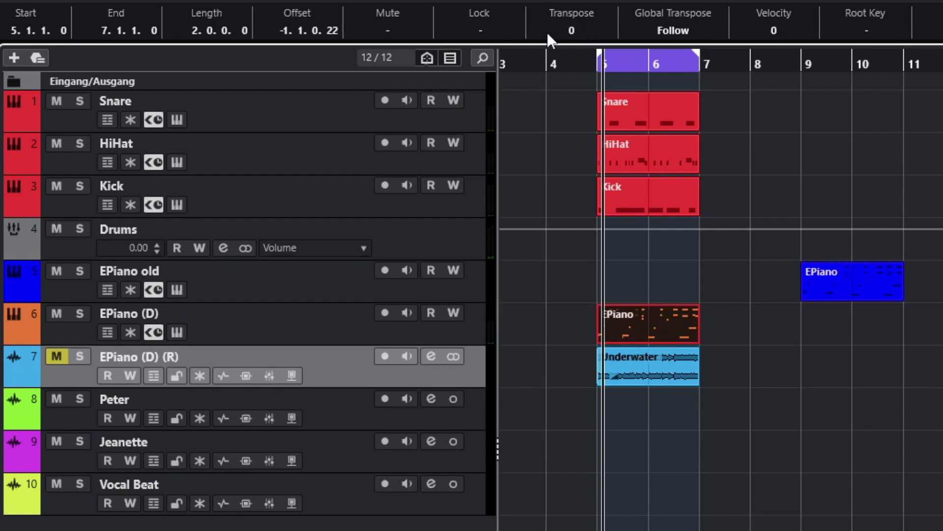
Set the EPiano part's Transpose to 2, audition it, then reset Transpose to 0.
{"action": "left_click", "coordinate": [572, 30]}
{"action": "type", "text": "2"}
{"action": "key", "text": "Return"}
{"action": "key", "text": "space"}
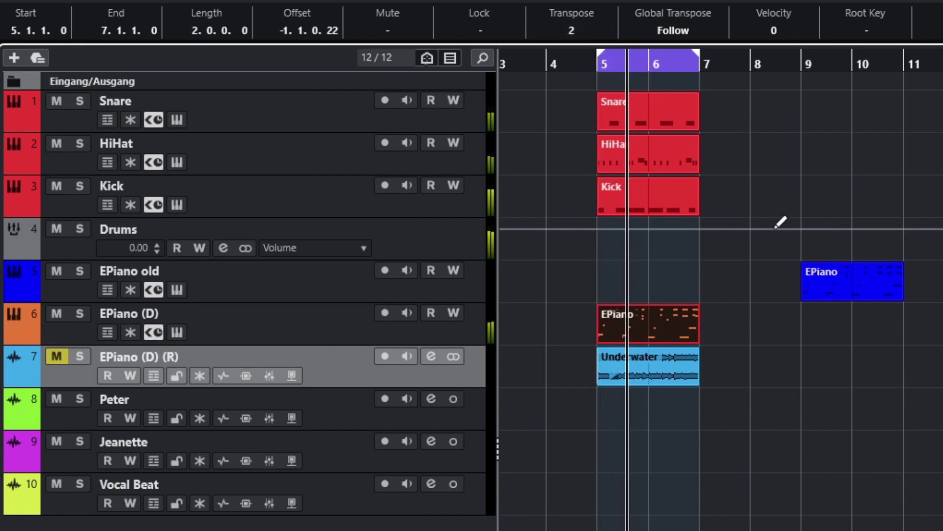
{"action": "left_click", "coordinate": [567, 31]}
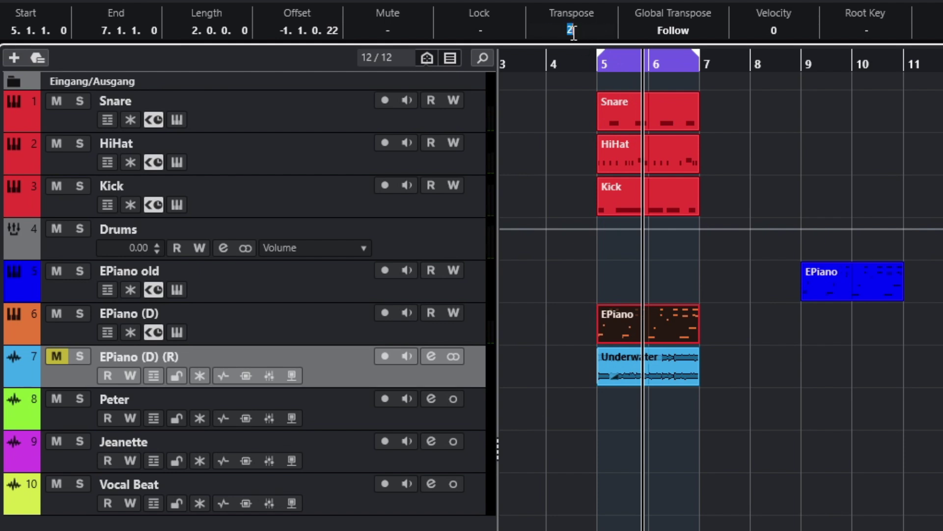
{"action": "type", "text": "0"}
{"action": "key", "text": "Return"}
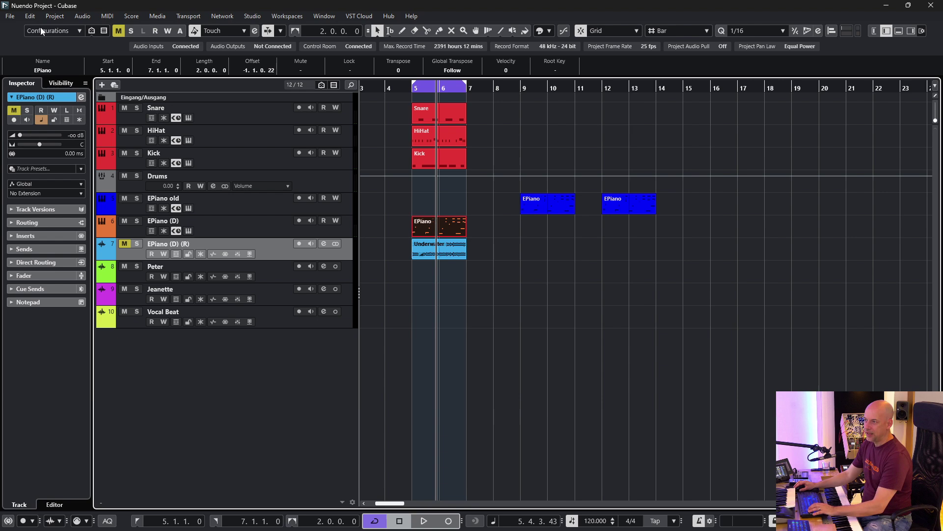
Set Value Box/Time Control Mode to Increment/Decrement on Left-Click and Drag.
{"action": "left_click", "coordinate": [30, 16]}
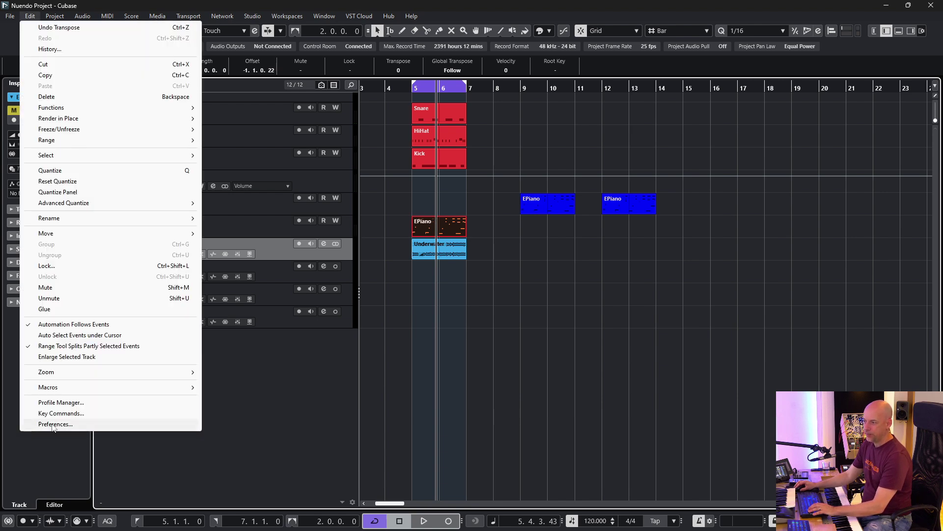
{"action": "left_click", "coordinate": [54, 425]}
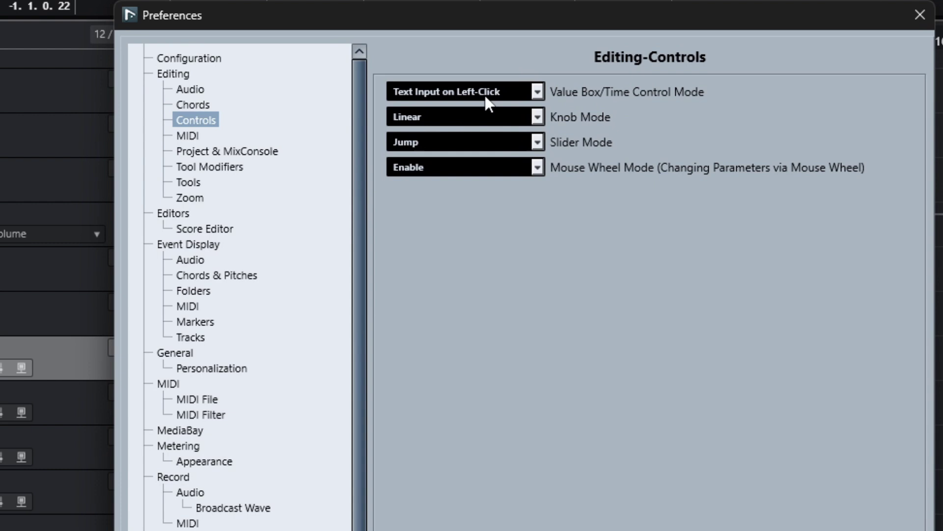
{"action": "left_click", "coordinate": [537, 93]}
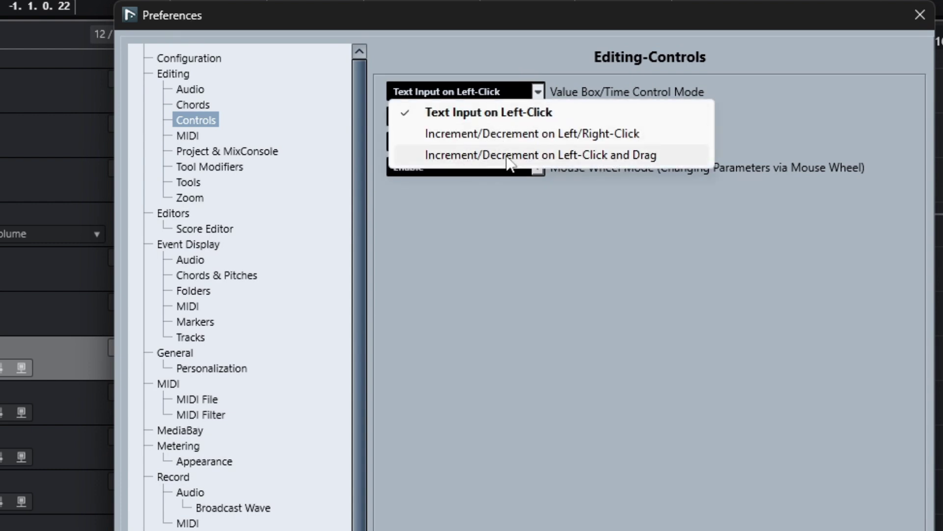
{"action": "left_click", "coordinate": [595, 156]}
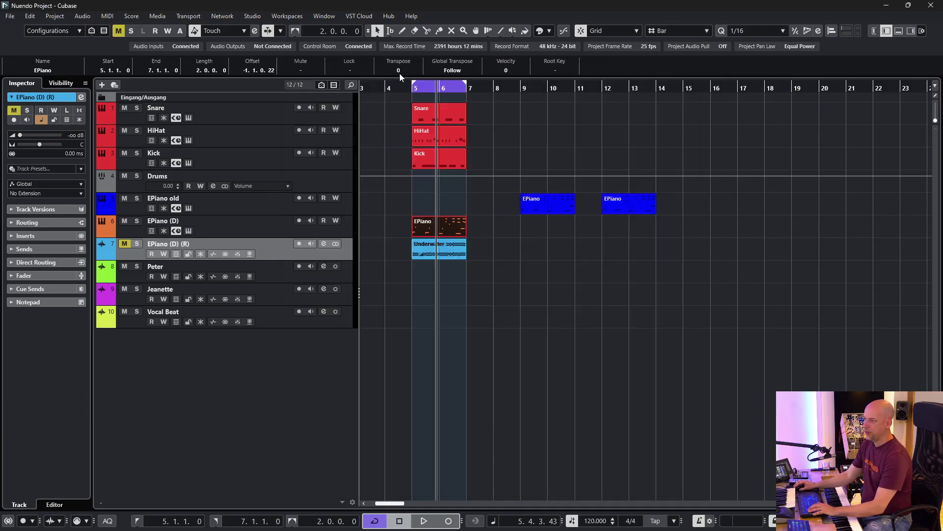
Drag the EPiano Transpose to 3 and down to -7 during playback, then type 0.
{"action": "left_click_drag", "start_coordinate": [398, 74], "coordinate": [404, 66]}
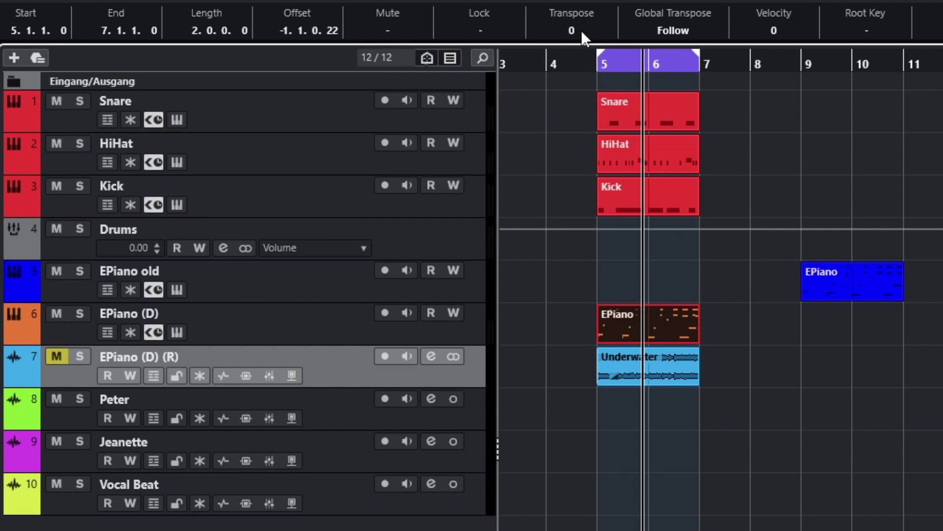
{"action": "key", "text": "space"}
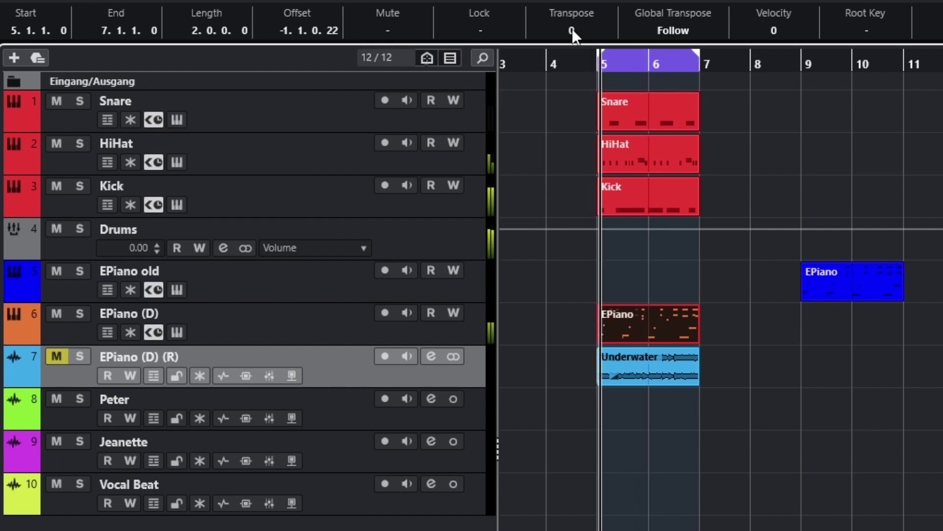
{"action": "mouse_move", "coordinate": [569, 29]}
{"action": "left_mouse_down"}
{"action": "mouse_move", "coordinate": [583, 14]}
{"action": "mouse_move", "coordinate": [579, 51]}
{"action": "mouse_move", "coordinate": [582, 31]}
{"action": "mouse_move", "coordinate": [579, 40]}
{"action": "left_mouse_up"}
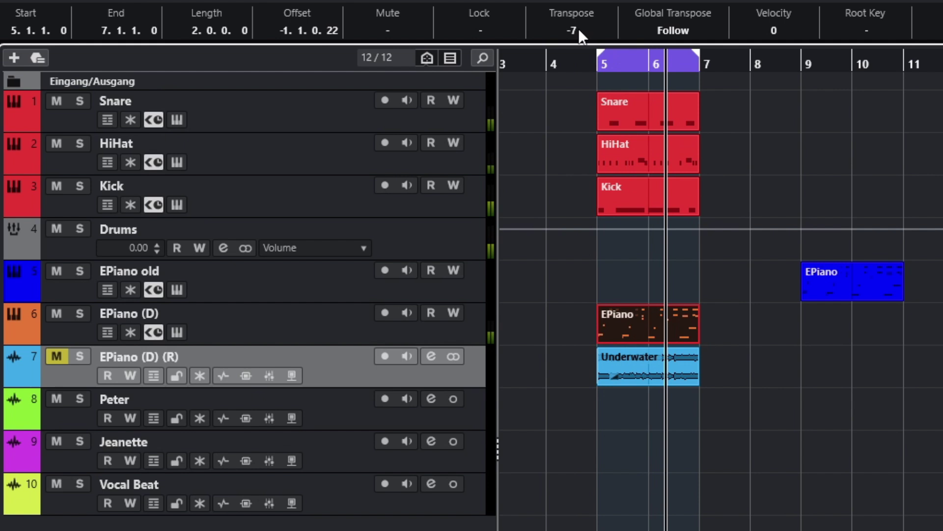
{"action": "left_click", "coordinate": [579, 28]}
{"action": "type", "text": "0"}
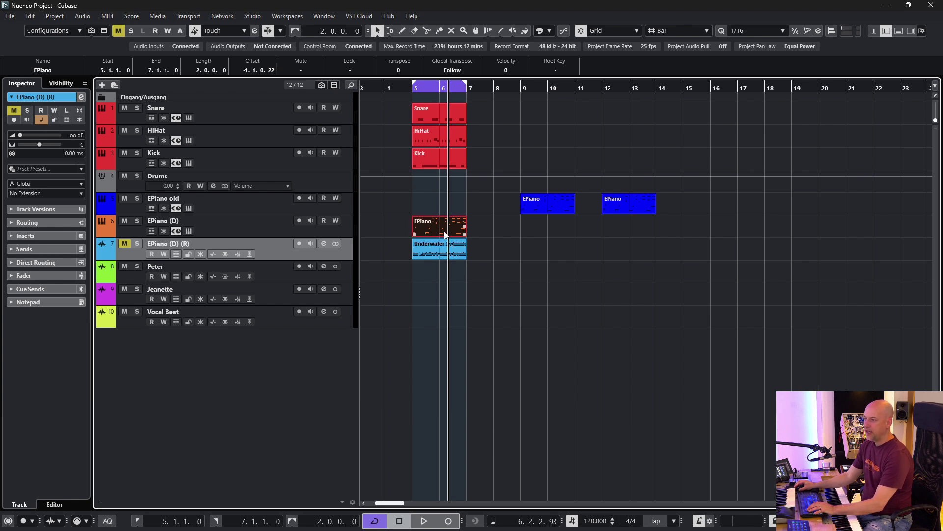
Move the EPiano part's start to bar 7, then wheel it back to bar 5.
{"action": "left_click", "coordinate": [102, 70]}
{"action": "type", "text": "7"}
{"action": "key", "text": "Return"}
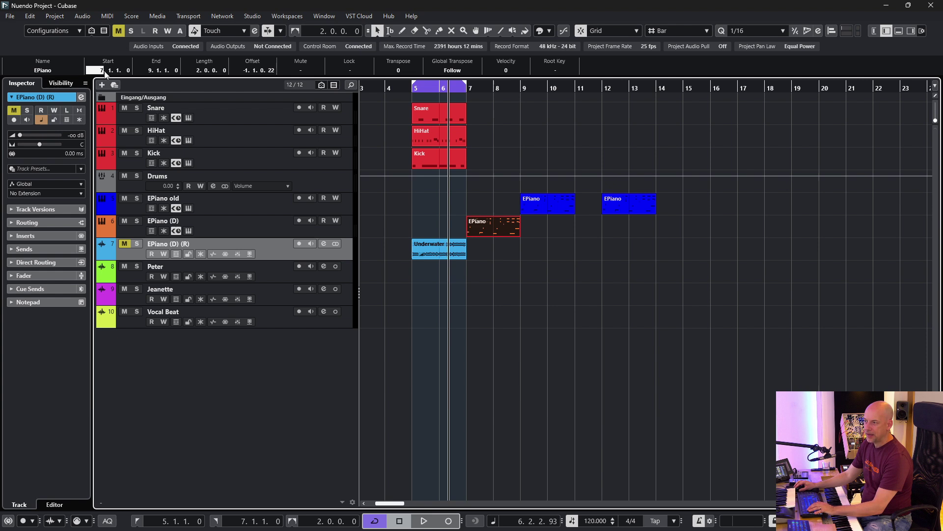
{"action": "scroll", "coordinate": [105, 74], "scroll_direction": "down", "scroll_amount": 3}
{"action": "scroll", "coordinate": [104, 76], "scroll_direction": "down", "scroll_amount": 1}
{"action": "scroll", "coordinate": [103, 75], "scroll_direction": "up", "scroll_amount": 3}
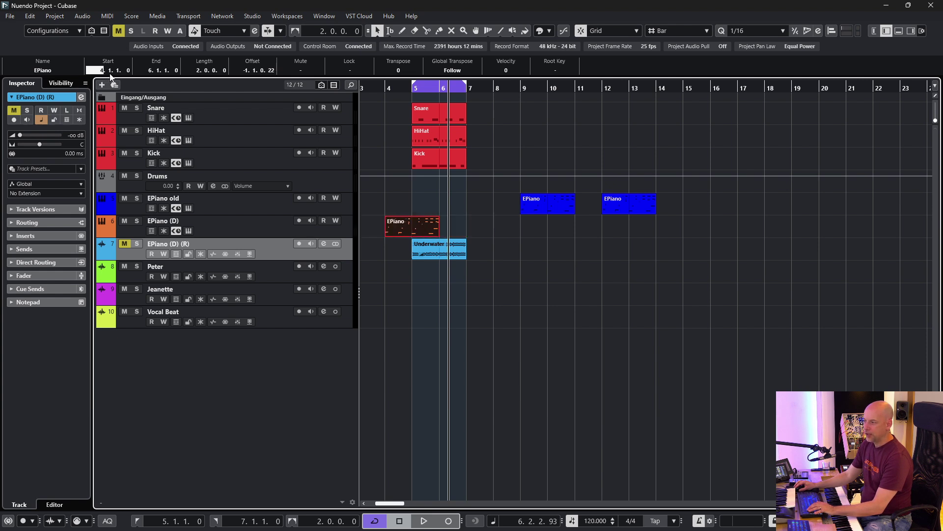
{"action": "scroll", "coordinate": [104, 76], "scroll_direction": "down", "scroll_amount": 1}
Give the Underwater audio event short Fade-In and Fade-Out values.
{"action": "left_click", "coordinate": [435, 253]}
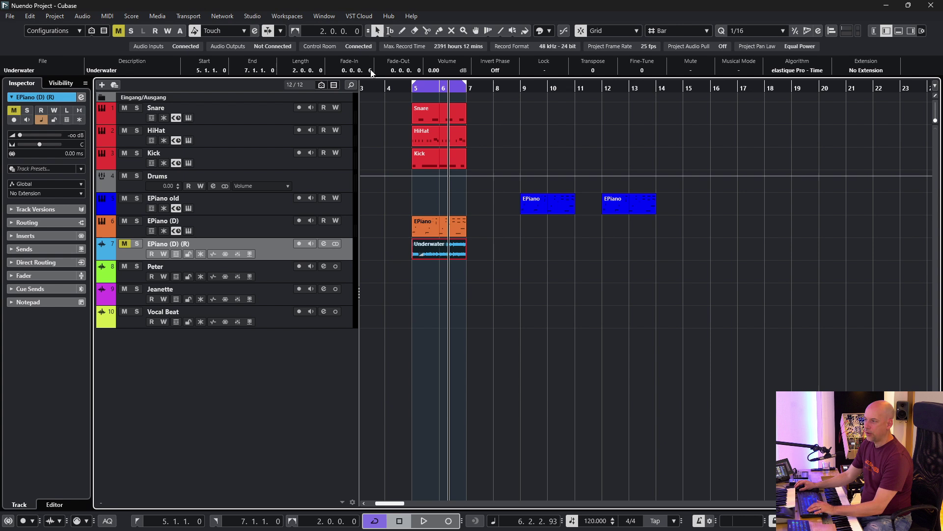
{"action": "scroll", "coordinate": [373, 71], "scroll_direction": "up", "scroll_amount": 2}
{"action": "scroll", "coordinate": [419, 72], "scroll_direction": "up", "scroll_amount": 3}
{"action": "scroll", "coordinate": [421, 72], "scroll_direction": "up", "scroll_amount": 5}
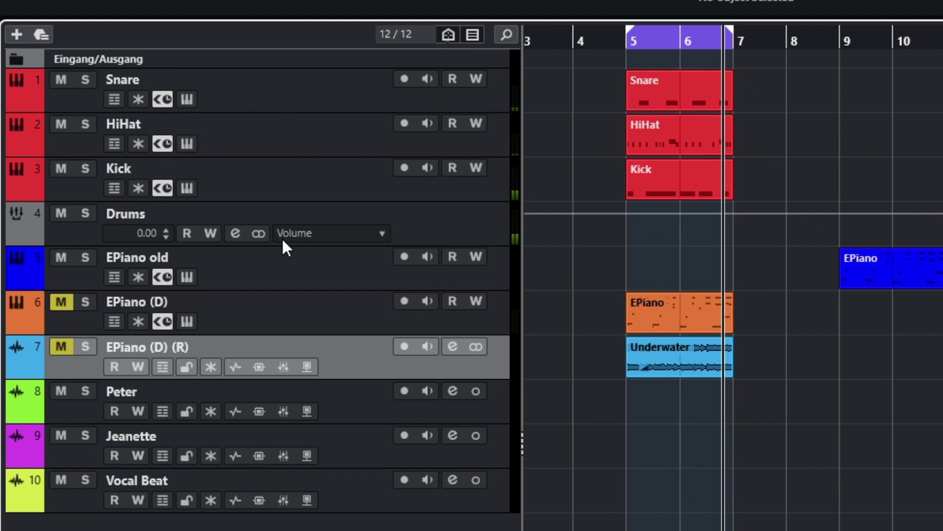
Mute and unmute the Drums group twice, checking Snare, HiHat and Kick mutes follow.
{"action": "left_click", "coordinate": [54, 213]}
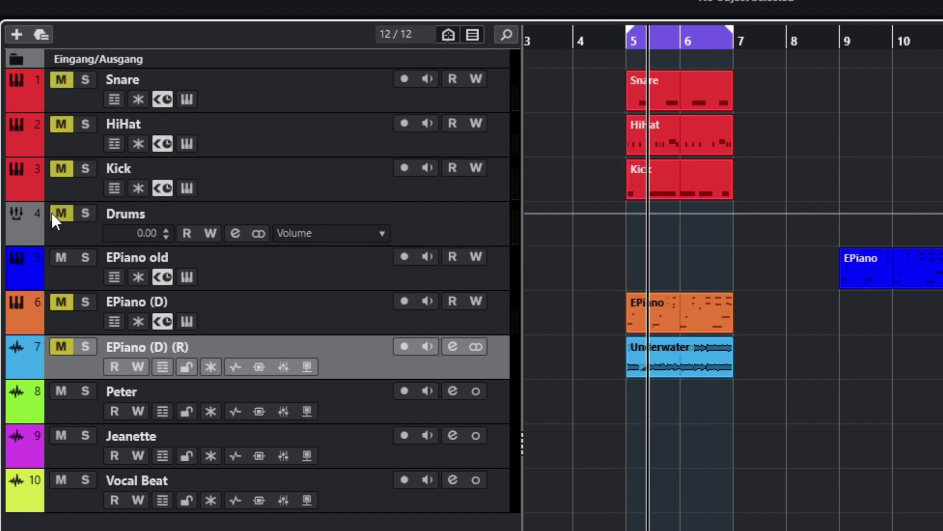
{"action": "left_click", "coordinate": [54, 214]}
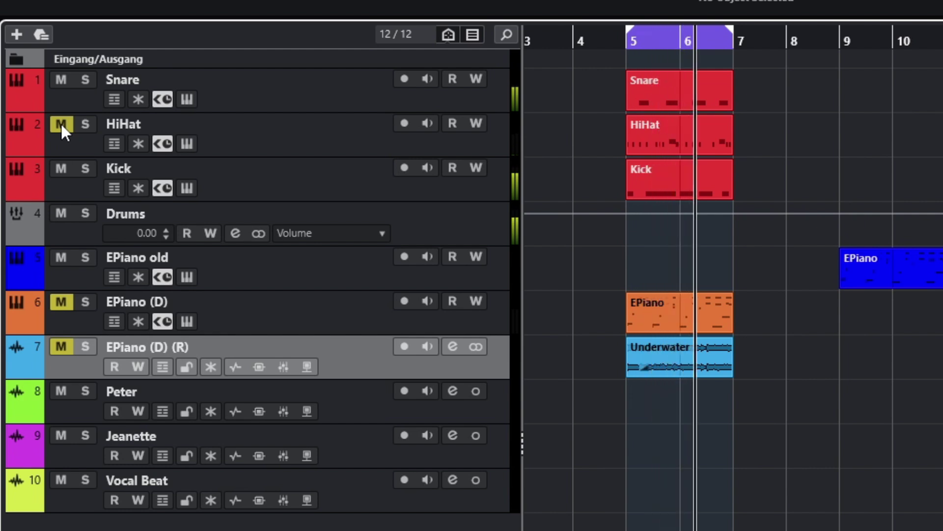
{"action": "left_click", "coordinate": [61, 210]}
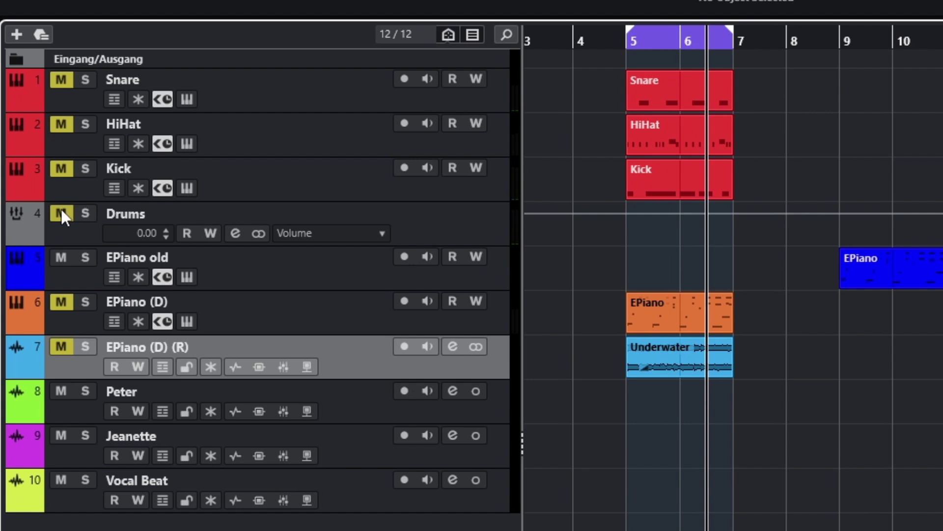
{"action": "left_click", "coordinate": [61, 211]}
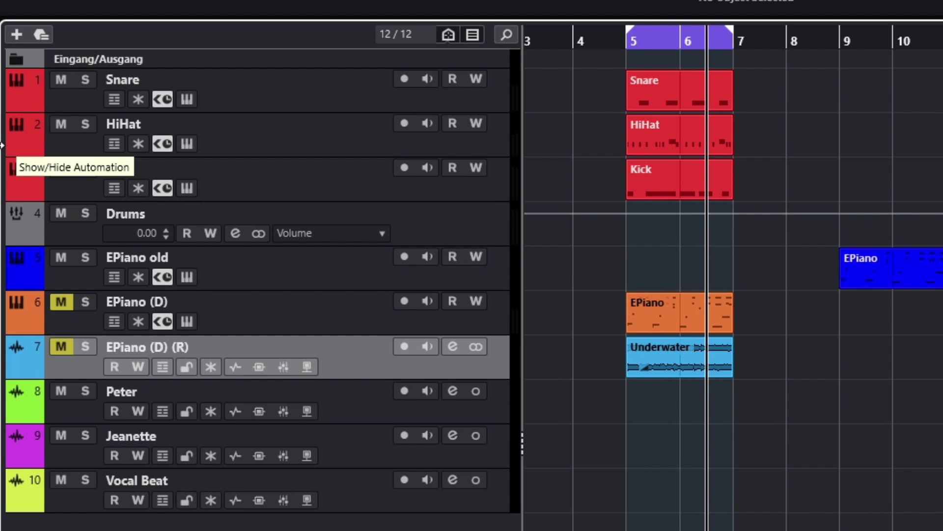
Restart playback from bar 5 and toggle the Drums group mute on and off once more.
{"action": "key", "text": "space"}
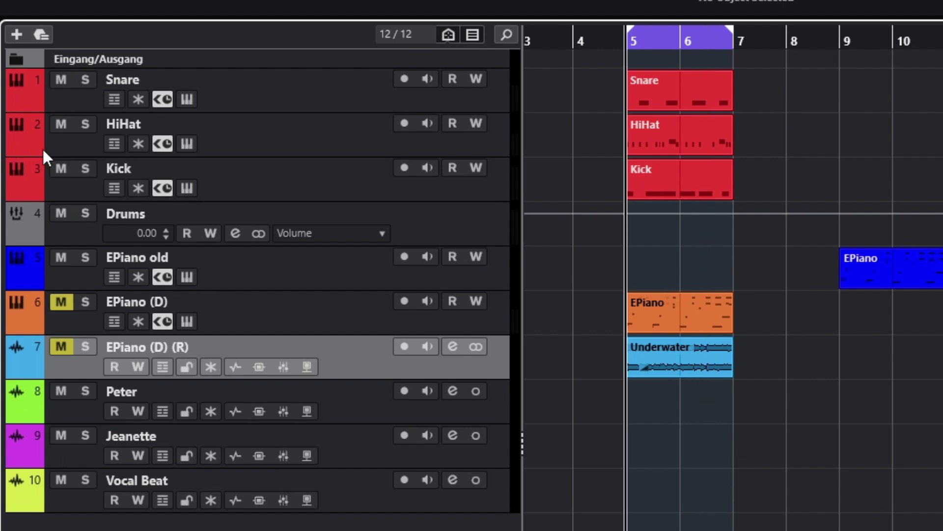
{"action": "key", "text": "space"}
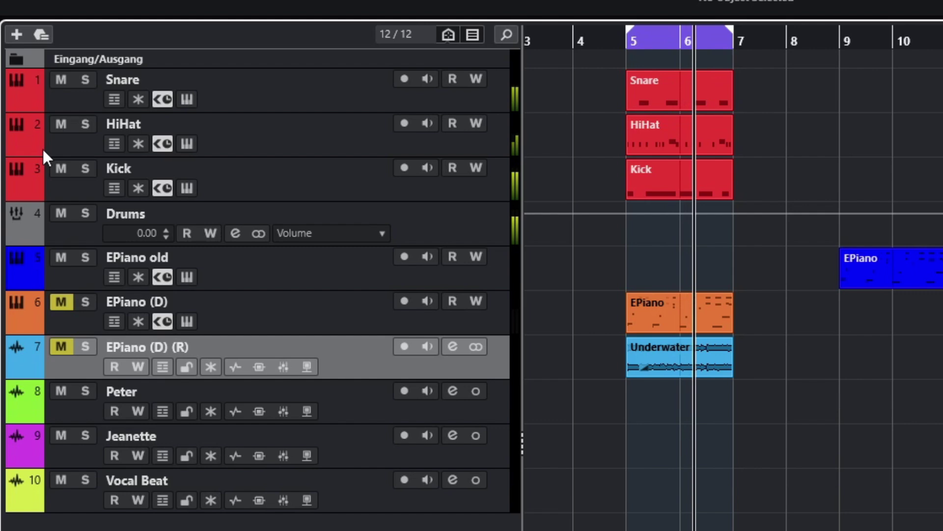
{"action": "key", "text": "space"}
{"action": "key", "text": "space"}
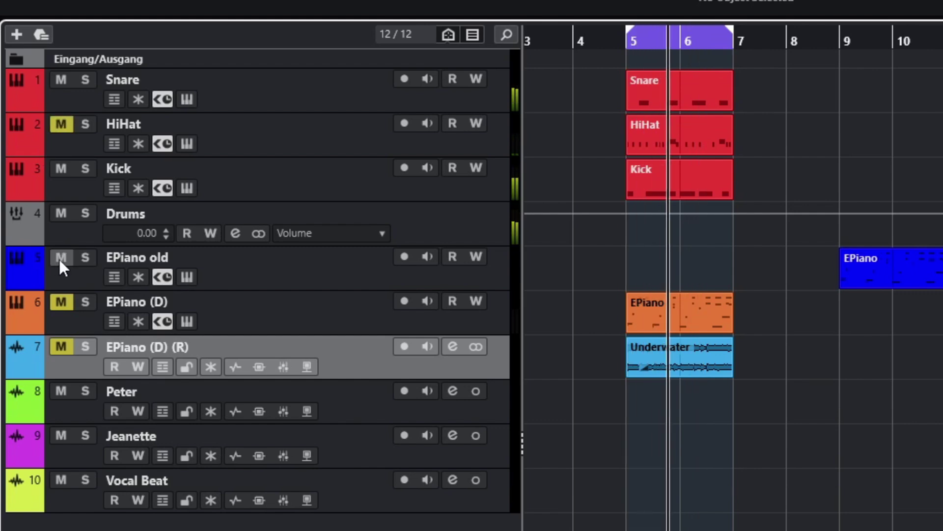
{"action": "left_click", "coordinate": [60, 212]}
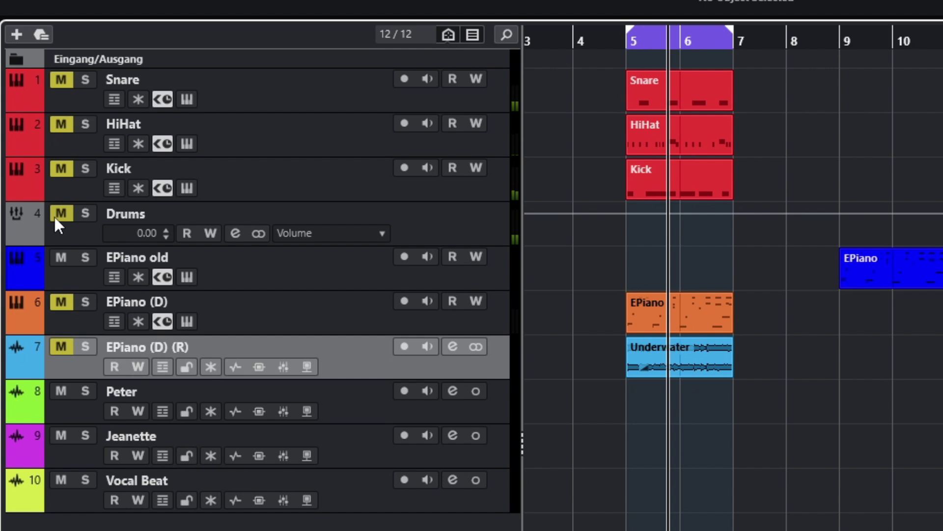
{"action": "left_click", "coordinate": [56, 215]}
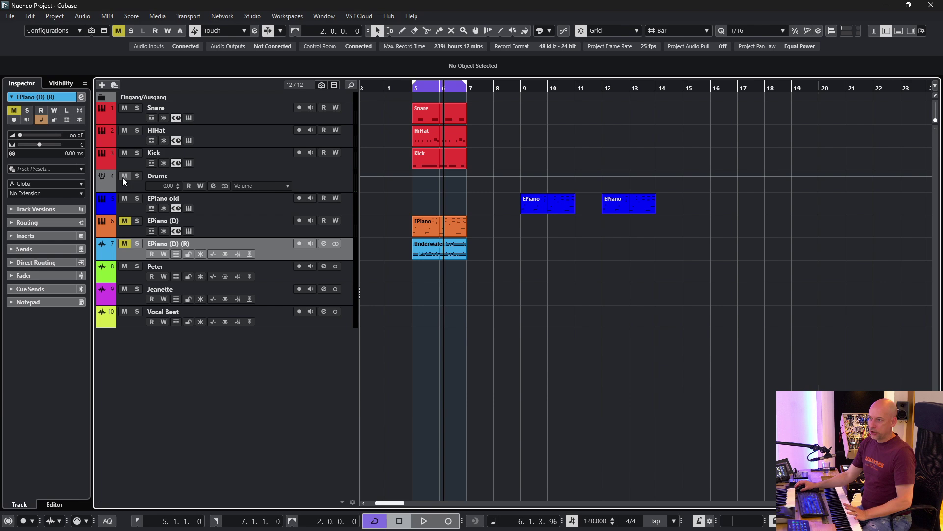
Untick the Group Channels mute option in Preferences and confirm with OK.
{"action": "left_click", "coordinate": [27, 18]}
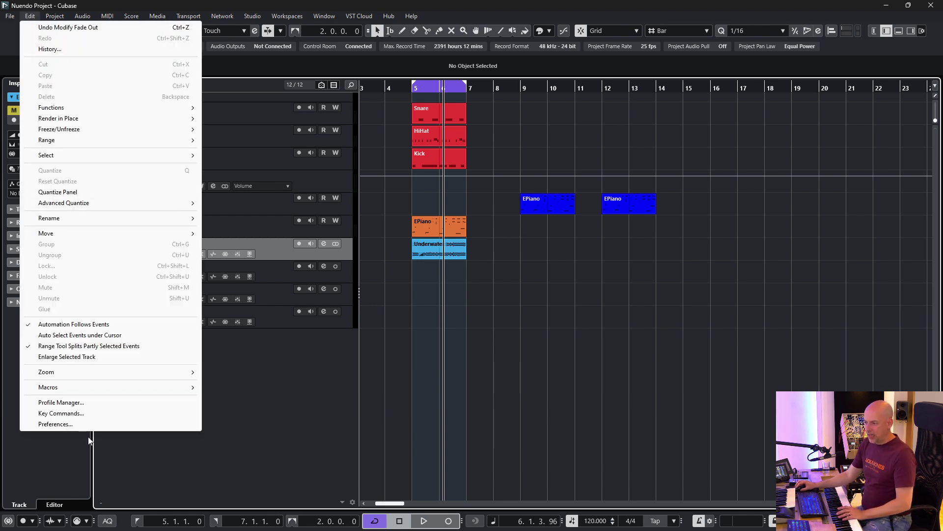
{"action": "left_click", "coordinate": [92, 425]}
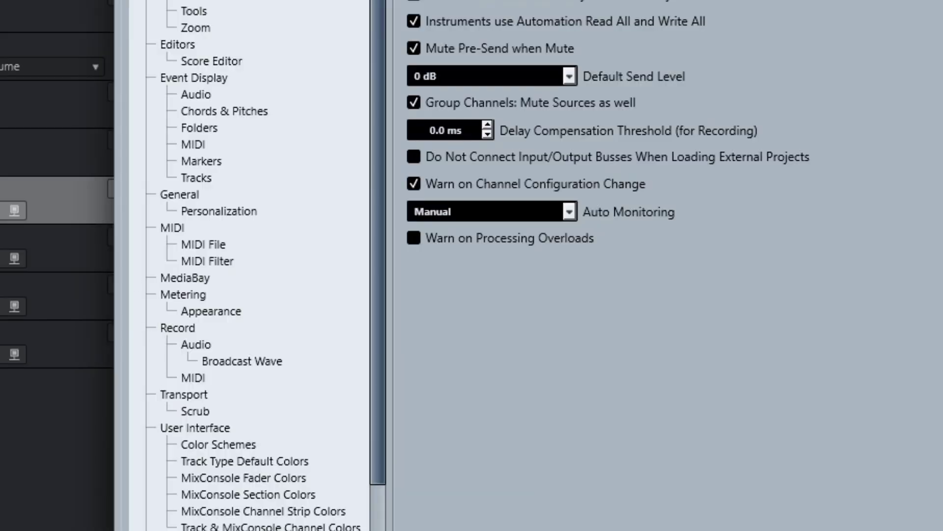
{"action": "scroll", "coordinate": [362, 372], "scroll_direction": "down", "scroll_amount": 2}
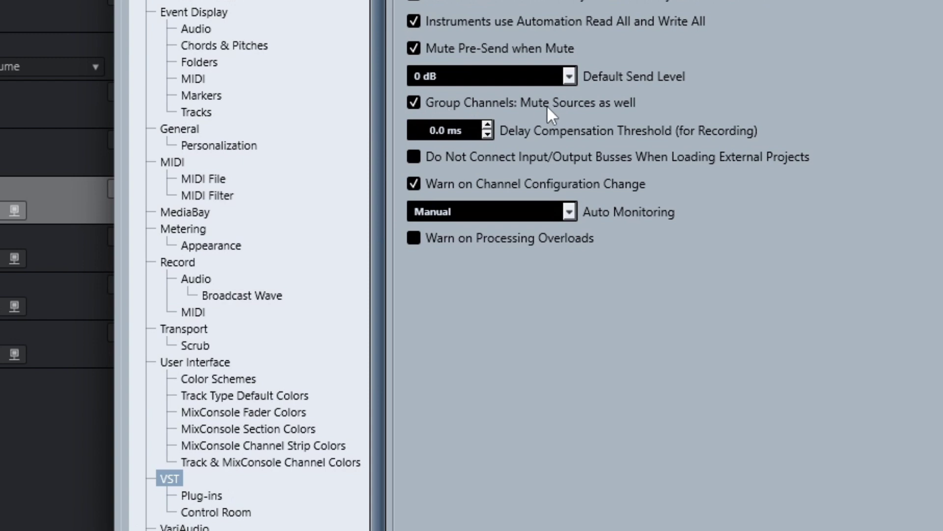
{"action": "left_click", "coordinate": [494, 102]}
{"action": "left_click", "coordinate": [650, 453]}
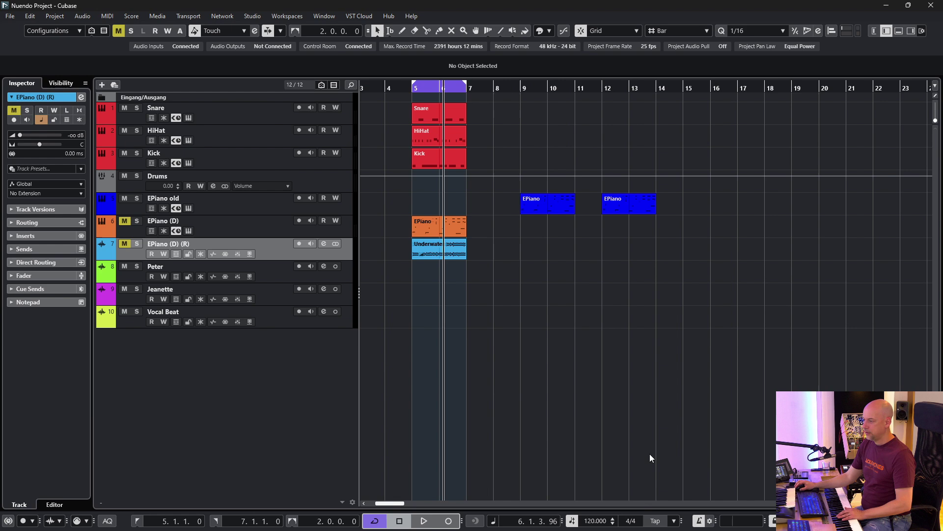
Mute HiHat, start playback, then mute the Drums track.
{"action": "left_click", "coordinate": [125, 129]}
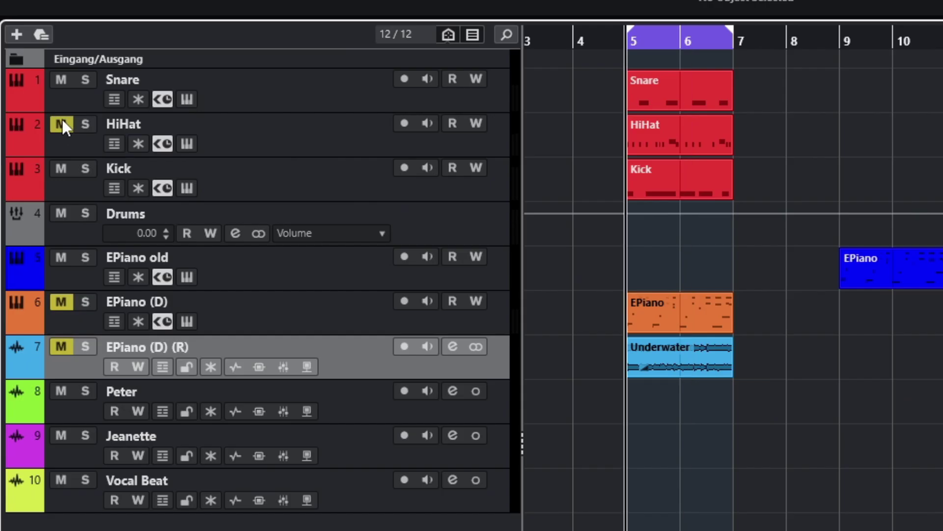
{"action": "key", "text": "space"}
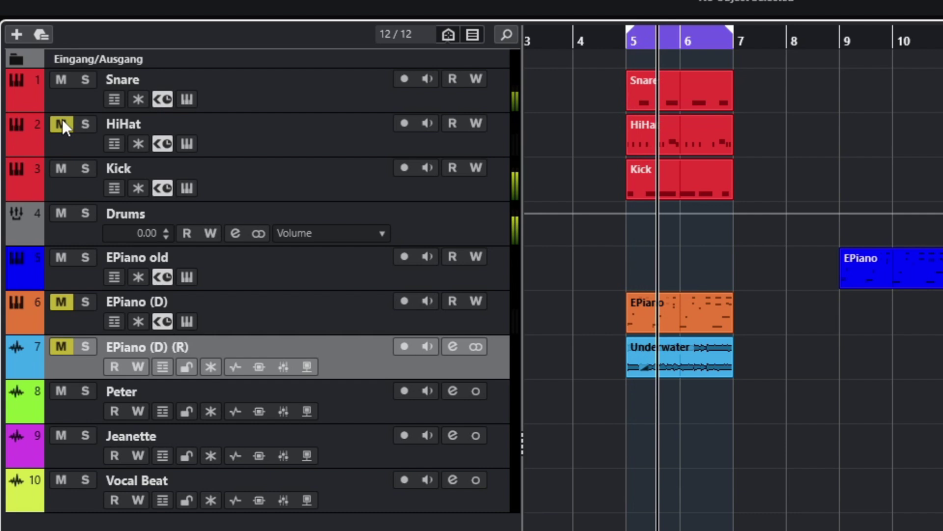
{"action": "left_click", "coordinate": [61, 214]}
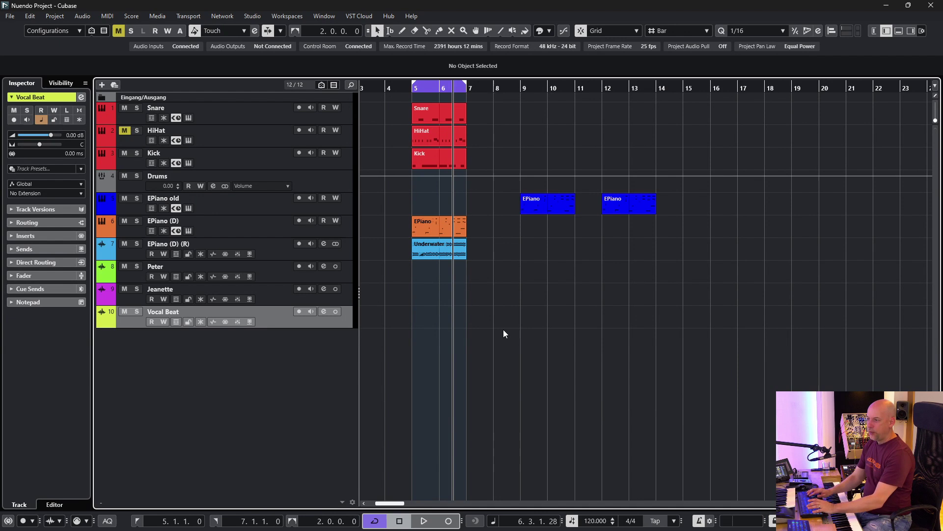
Step the track selection up and down between EPiano old, Peter and Drums.
{"action": "key", "text": "Up"}
{"action": "key", "text": "Up"}
{"action": "key", "text": "Up"}
{"action": "key", "text": "Up"}
{"action": "key", "text": "Up"}
{"action": "key", "text": "Up"}
{"action": "key", "text": "Up"}
{"action": "key", "text": "Up"}
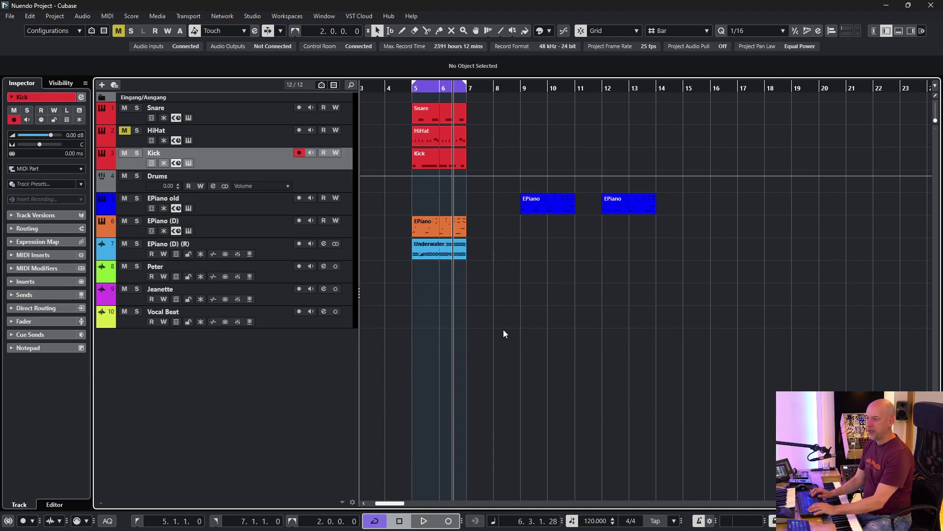
{"action": "key", "text": "Down"}
{"action": "key", "text": "Down"}
{"action": "key", "text": "Down"}
{"action": "key", "text": "Down"}
{"action": "key", "text": "Down"}
{"action": "key", "text": "Down"}
{"action": "key", "text": "Down"}
{"action": "key", "text": "Up"}
{"action": "key", "text": "Up"}
{"action": "key", "text": "Up"}
{"action": "key", "text": "Up"}
{"action": "key", "text": "Up"}
{"action": "key", "text": "Up"}
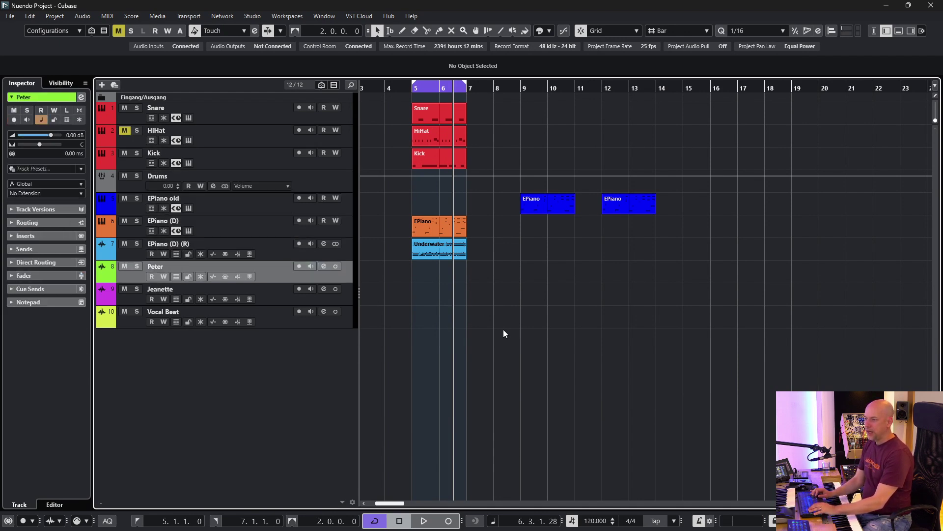
{"action": "key", "text": "Down"}
{"action": "key", "text": "Down"}
{"action": "key", "text": "Down"}
{"action": "key", "text": "Down"}
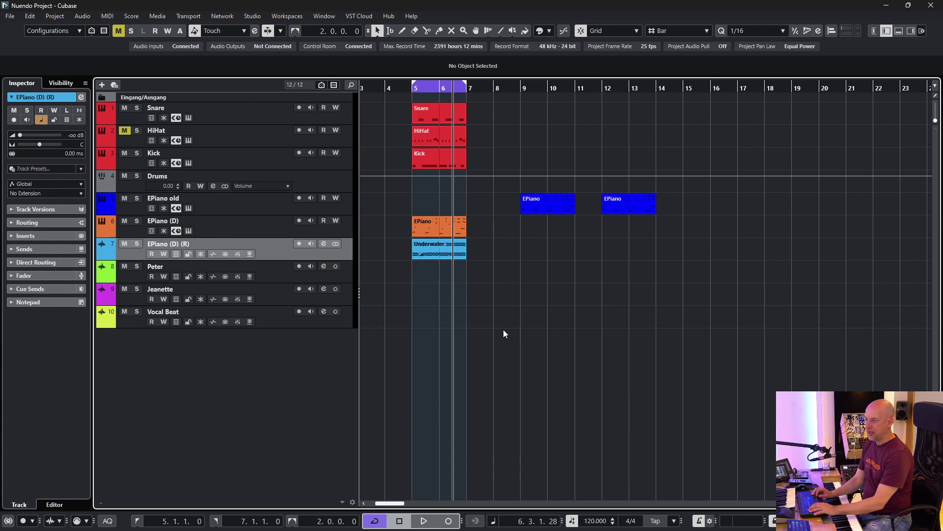
Select the Underwater event and step event and track selection up and down, ending on EPiano (D).
{"action": "left_click", "coordinate": [443, 253]}
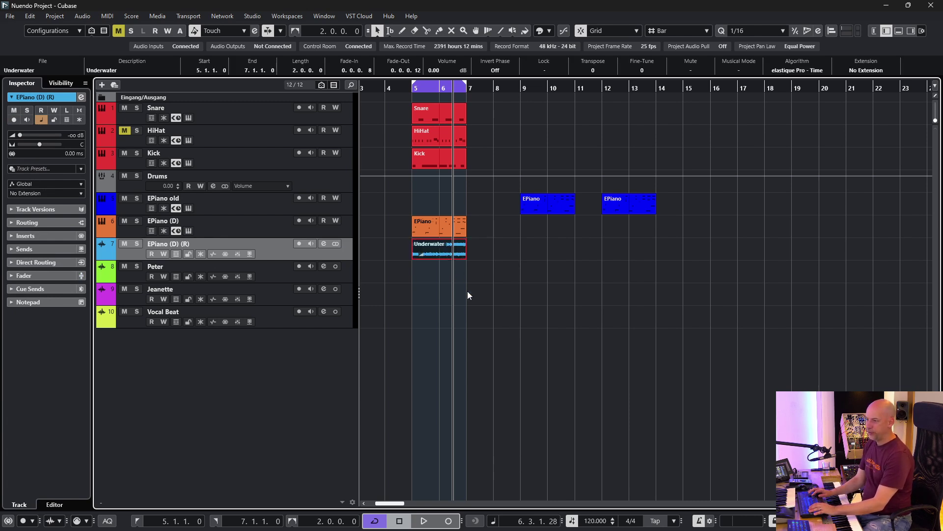
{"action": "key", "text": "Up"}
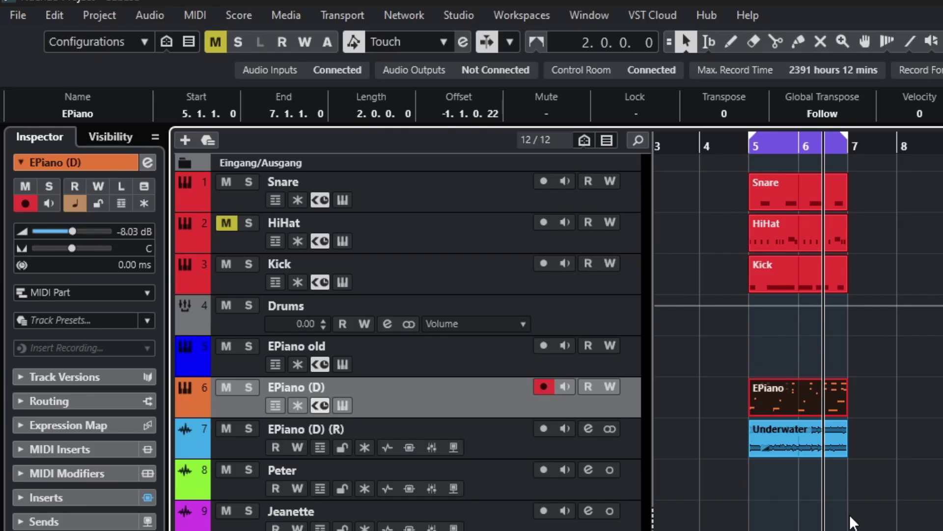
{"action": "key", "text": "Up"}
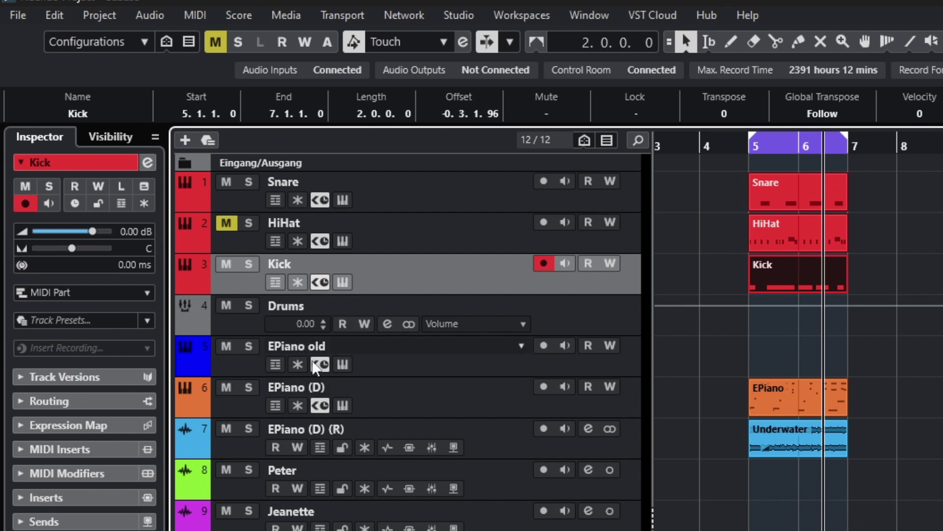
{"action": "key", "text": "Down"}
{"action": "key", "text": "Down"}
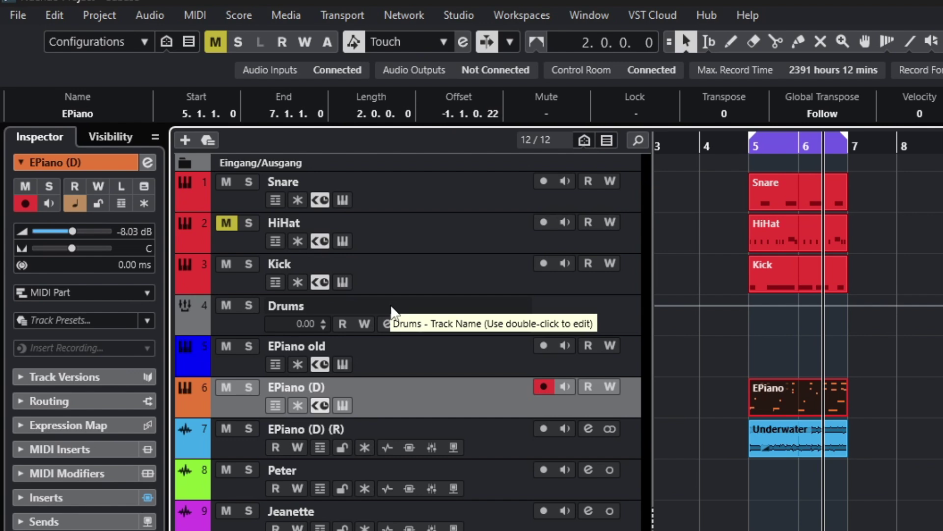
{"action": "key", "text": "Up"}
{"action": "key", "text": "Up"}
{"action": "key", "text": "Down"}
{"action": "key", "text": "Up"}
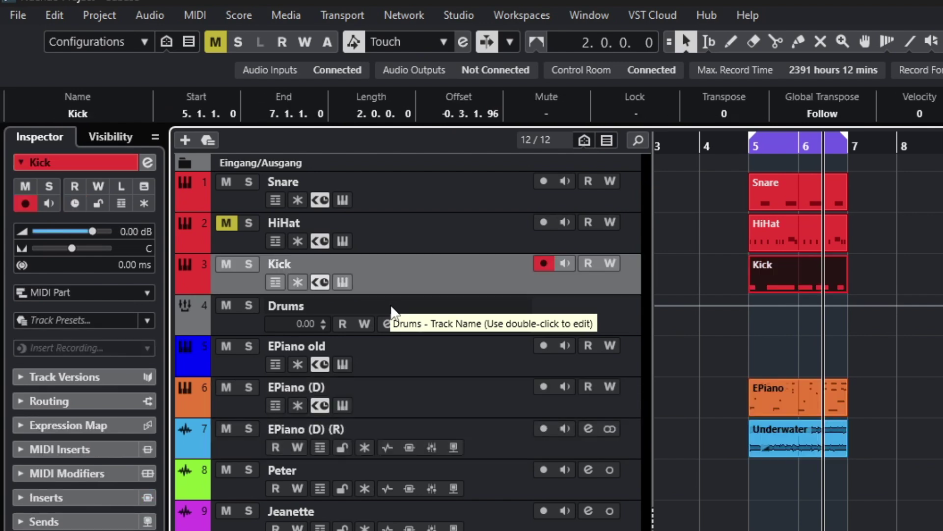
{"action": "key", "text": "Down"}
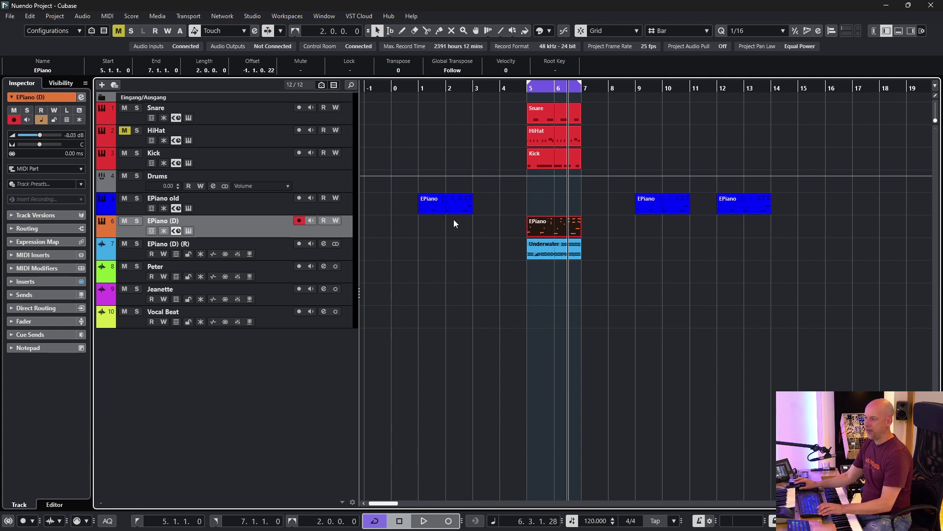
Step the selection up to Snare, then down to the Underwater event on EPiano (D) (R).
{"action": "key", "text": "Up"}
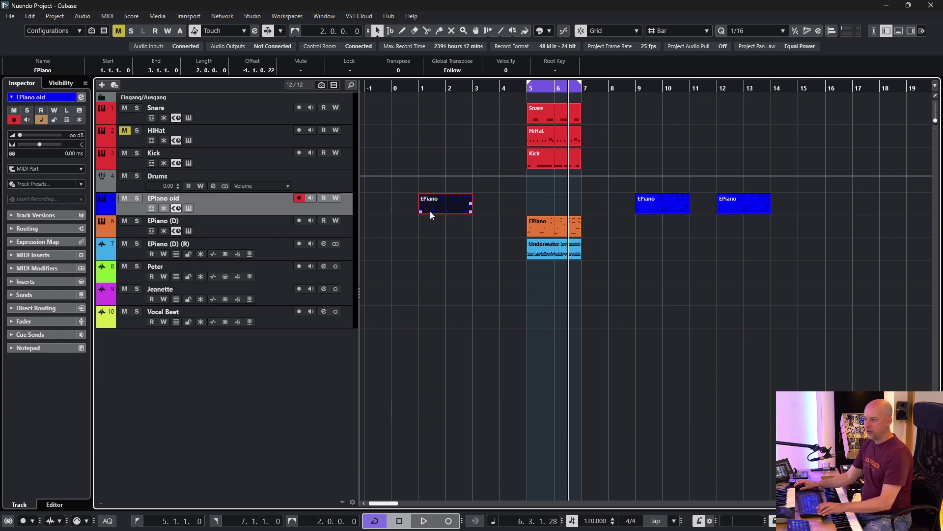
{"action": "key", "text": "Up"}
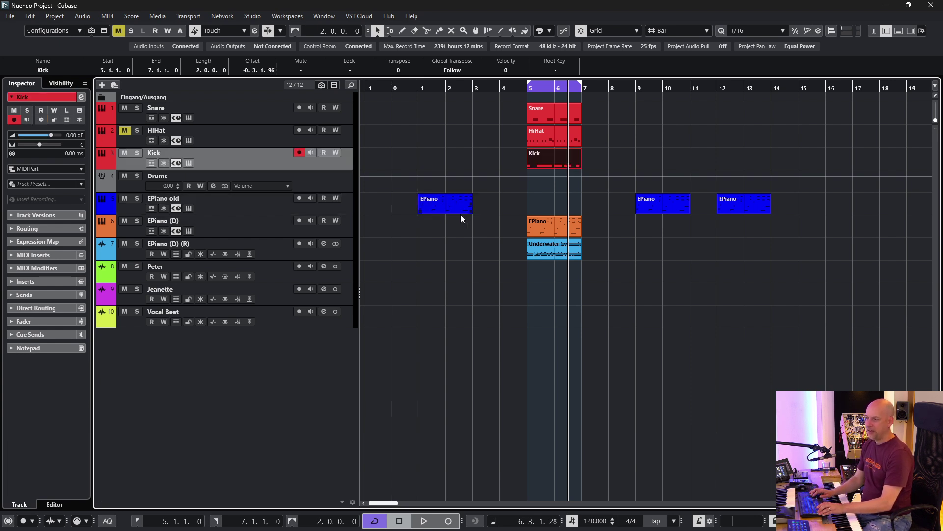
{"action": "key", "text": "Up"}
{"action": "key", "text": "Up"}
{"action": "key", "text": "Down"}
{"action": "key", "text": "Down"}
{"action": "key", "text": "Down"}
{"action": "key", "text": "Down"}
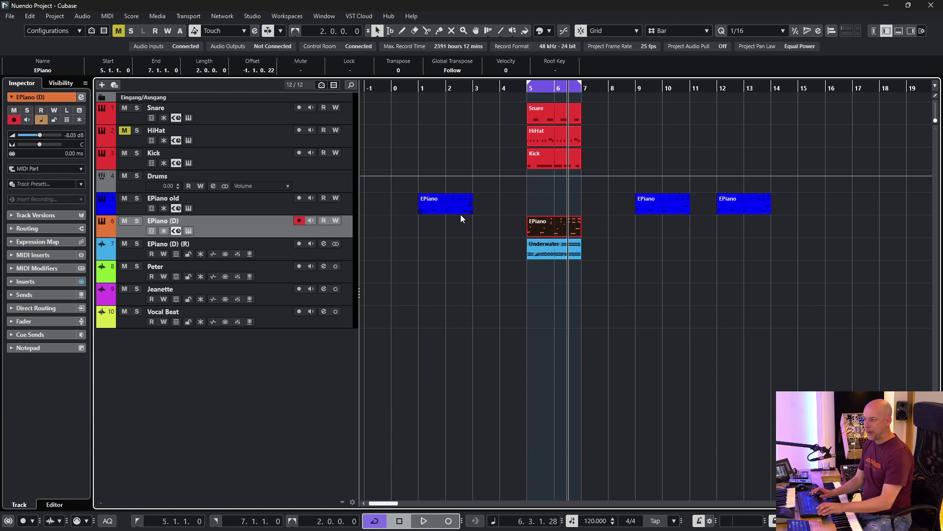
{"action": "key", "text": "Down"}
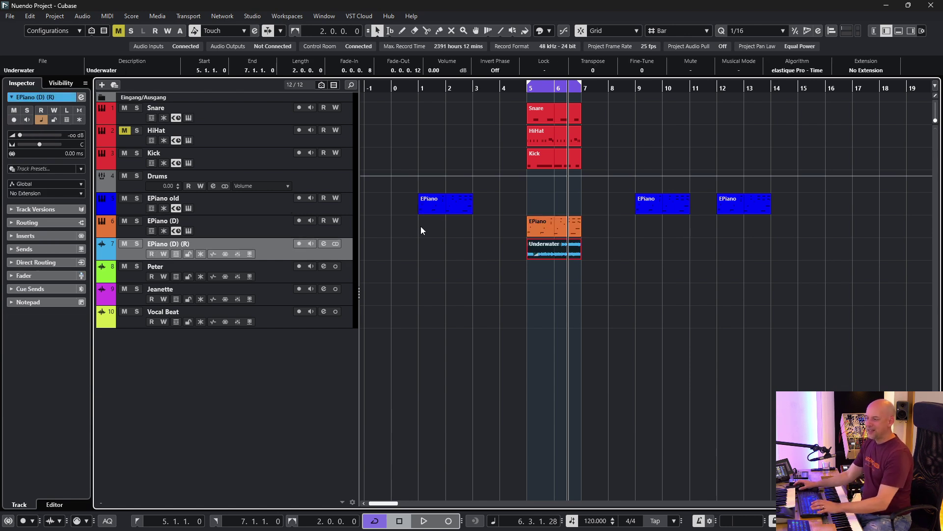
Enable 'Use Up/Down Navigation Commands for Selecting Tracks only' in Editing preferences and close them.
{"action": "left_click", "coordinate": [455, 280]}
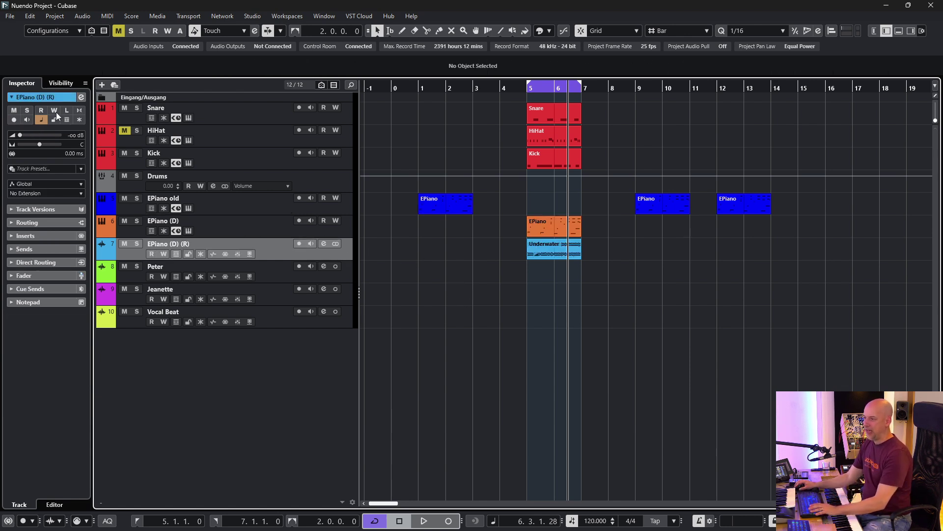
{"action": "left_click", "coordinate": [30, 16]}
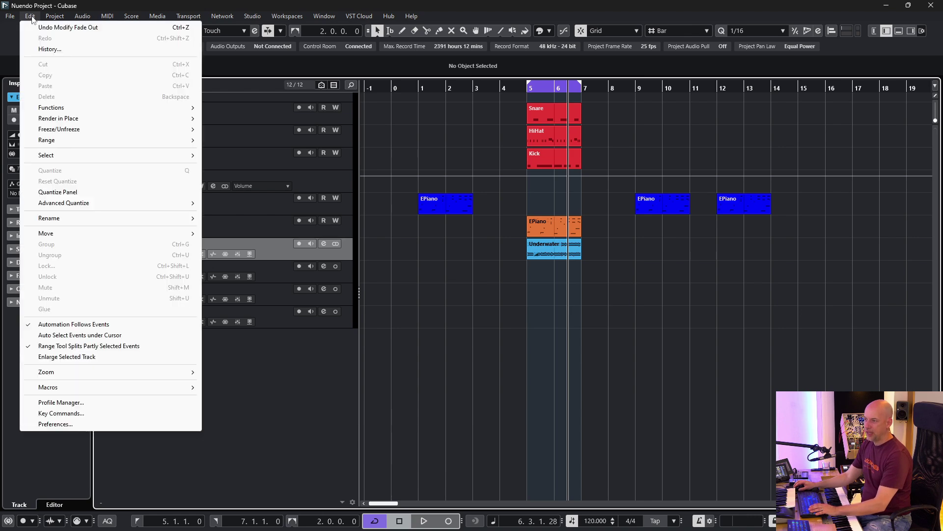
{"action": "left_click", "coordinate": [77, 425]}
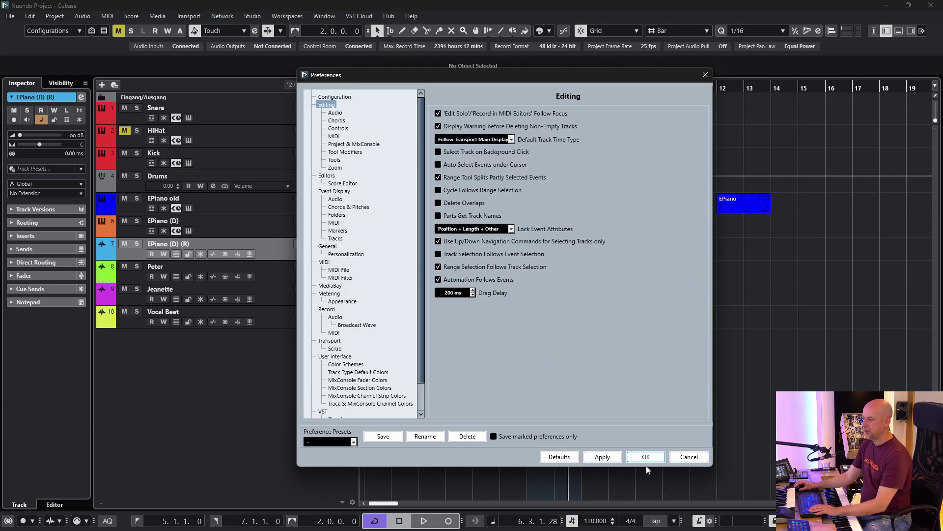
{"action": "key", "text": "Return"}
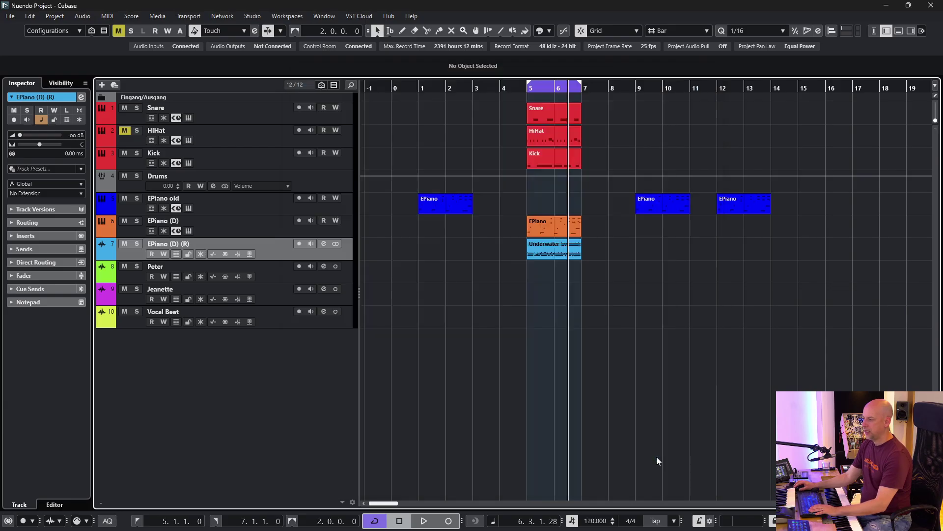
Select the Underwater event, then step tracks from HiHat down to Vocal Beat and back while it stays selected.
{"action": "left_click", "coordinate": [558, 249]}
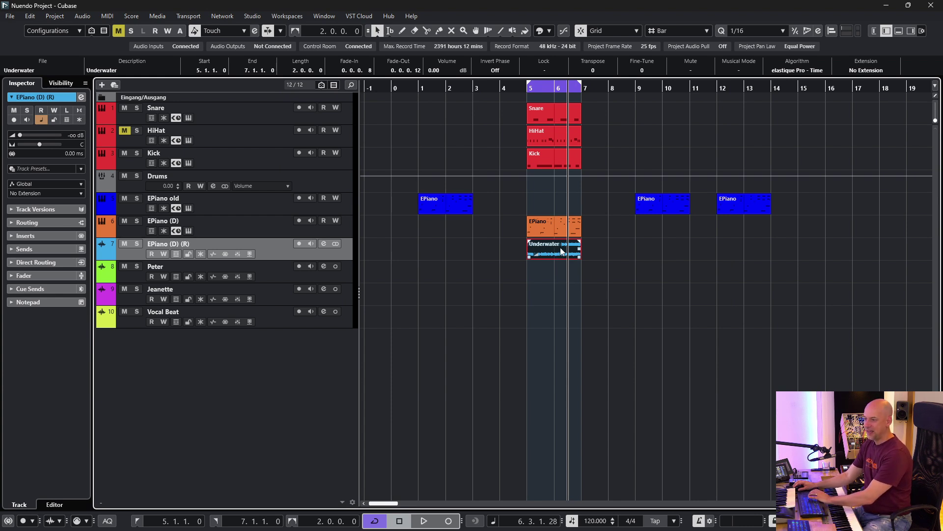
{"action": "key", "text": "Up"}
{"action": "key", "text": "Up"}
{"action": "key", "text": "Up"}
{"action": "key", "text": "Up"}
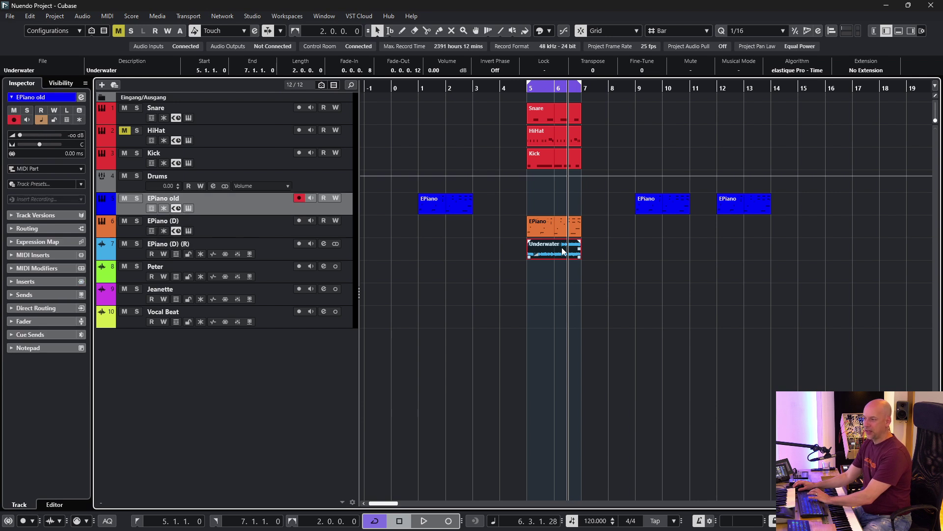
{"action": "key", "text": "Up"}
{"action": "key", "text": "Down"}
{"action": "key", "text": "Down"}
{"action": "key", "text": "Down"}
{"action": "key", "text": "Down"}
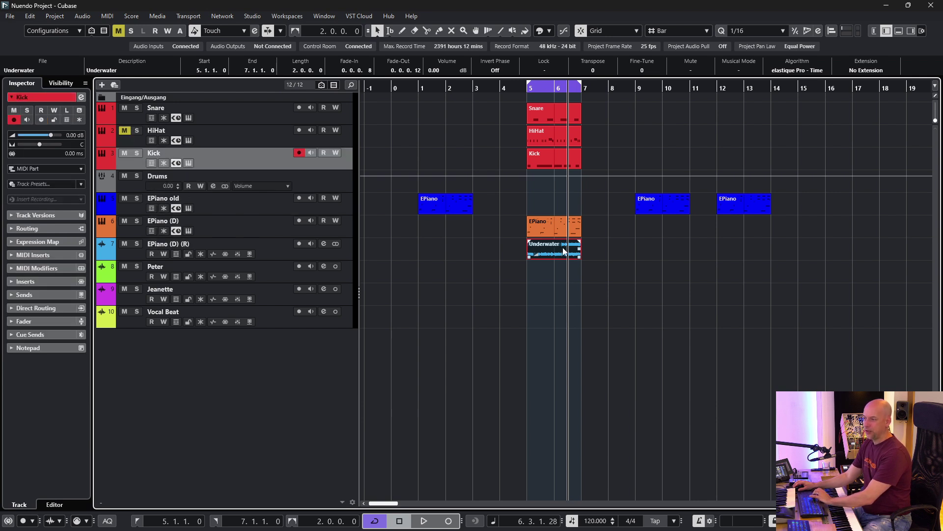
{"action": "key", "text": "Down"}
{"action": "key", "text": "Down"}
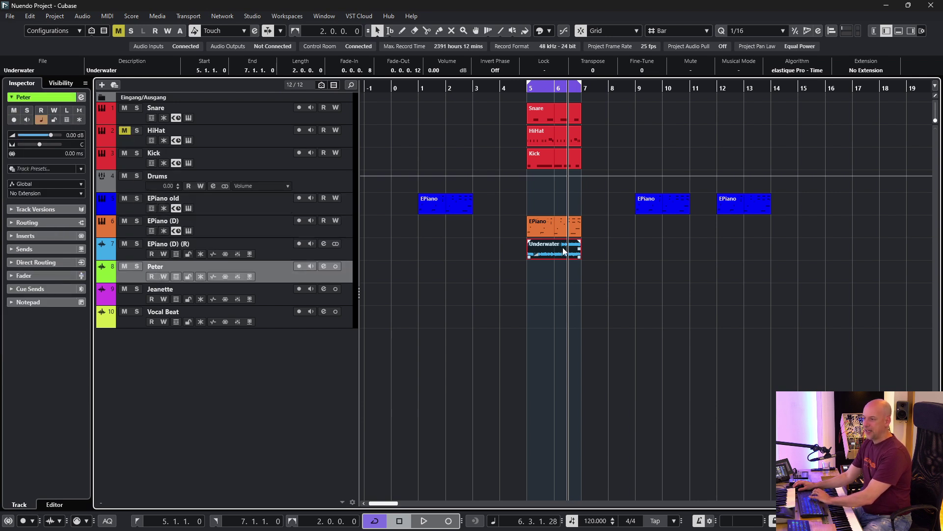
{"action": "key", "text": "Down"}
{"action": "key", "text": "Down"}
{"action": "key", "text": "Up"}
{"action": "key", "text": "Up"}
{"action": "key", "text": "Up"}
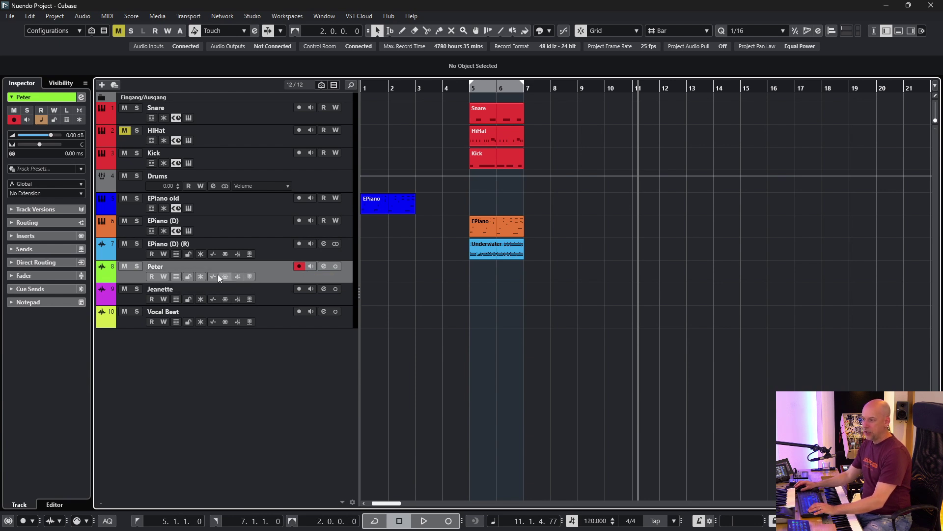
Record-enable the Peter track and start recording on it.
{"action": "left_click", "coordinate": [240, 288]}
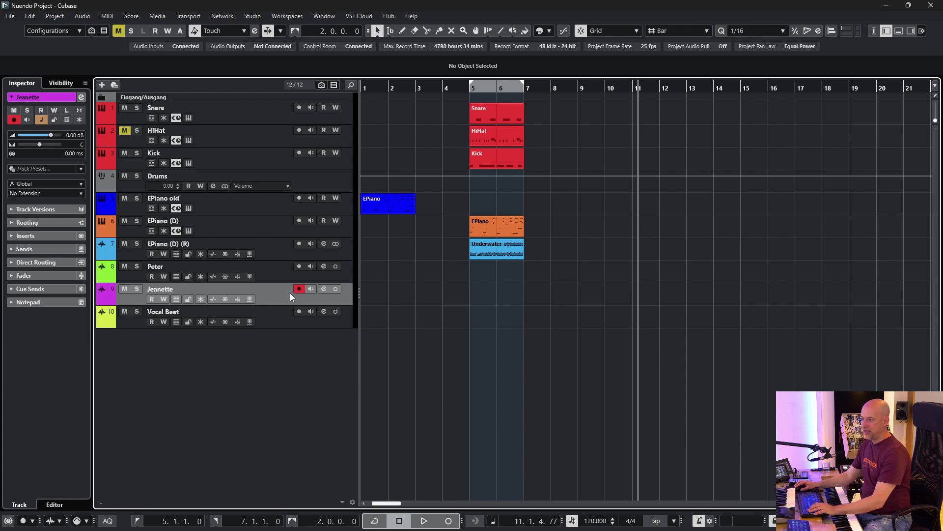
{"action": "left_click", "coordinate": [246, 267]}
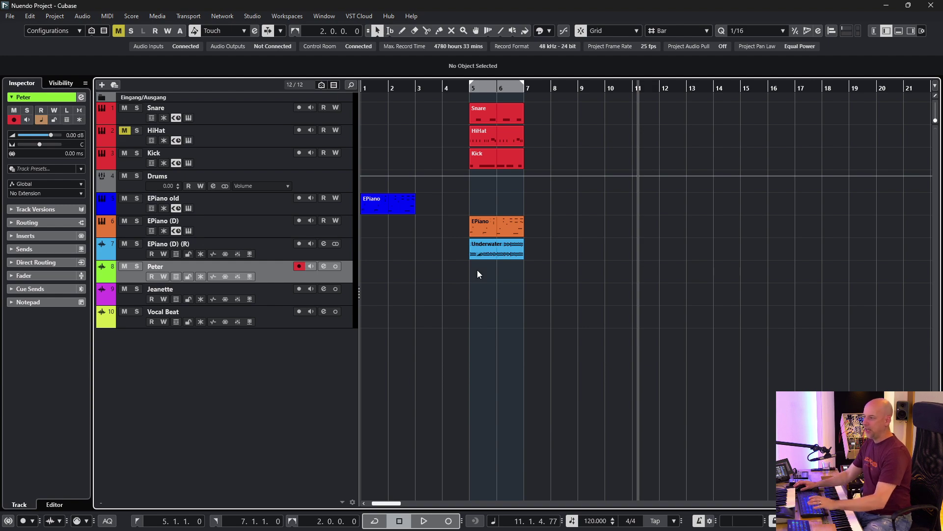
{"action": "key", "text": "KP_Multiply"}
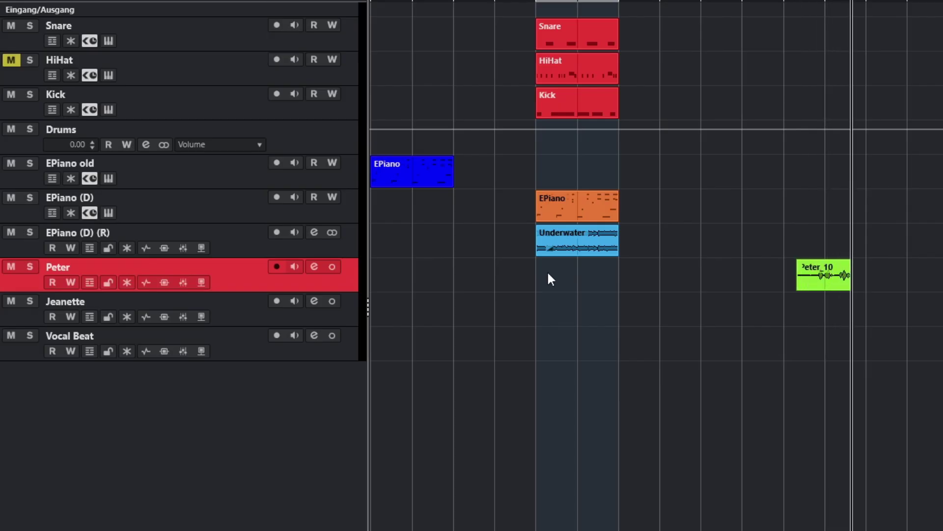
Record a Jeanette_08 take on the Jeanette track, then clear the event selection.
{"action": "left_click", "coordinate": [205, 299]}
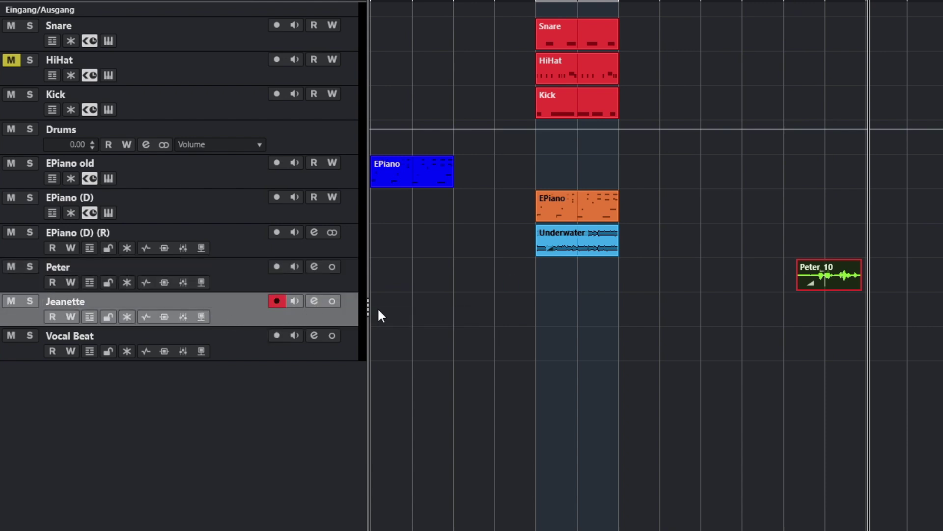
{"action": "key", "text": "KP_Multiply"}
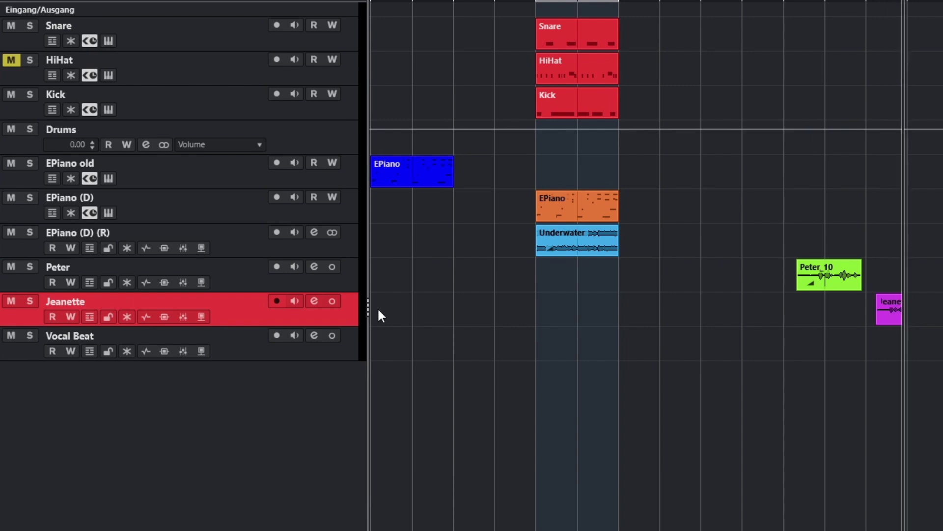
{"action": "key", "text": "space"}
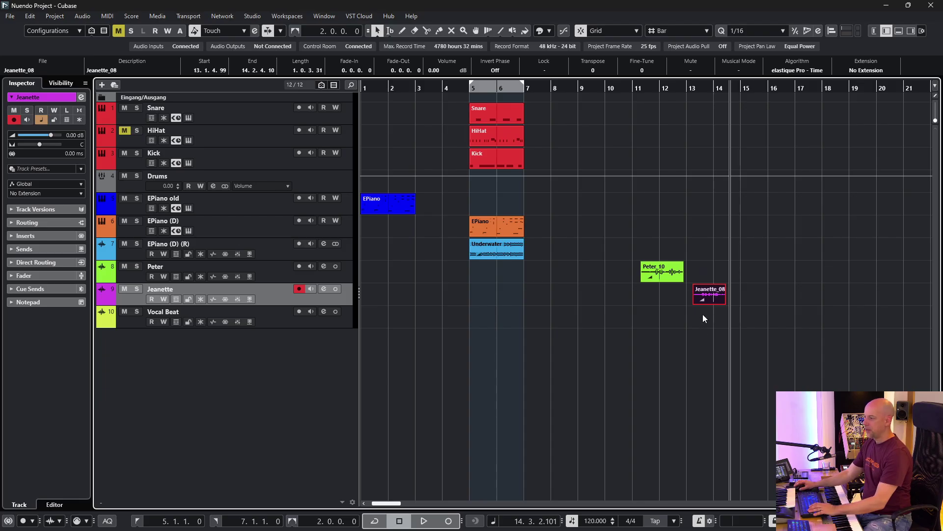
{"action": "left_click", "coordinate": [677, 317]}
{"action": "left_click", "coordinate": [705, 298]}
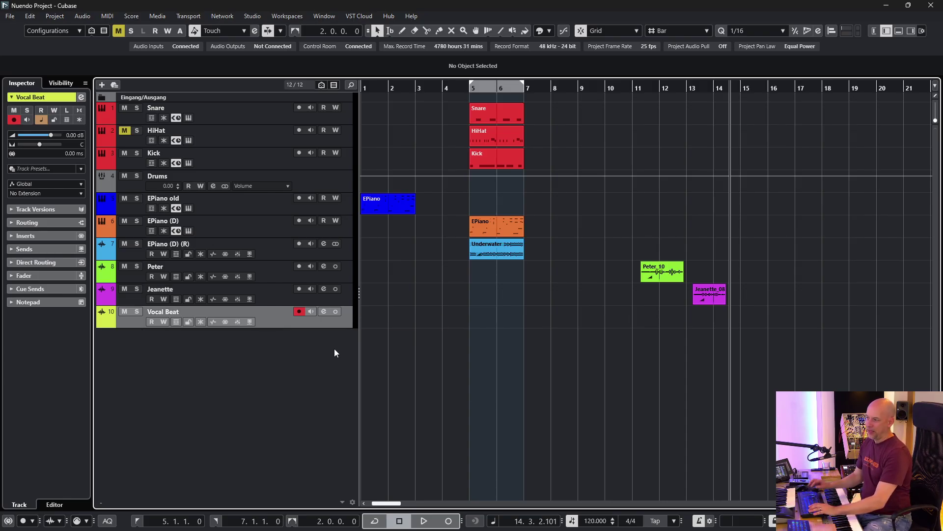
Record a Vocal Beat_02 take starting from bar 5.
{"action": "key", "text": "KP_1"}
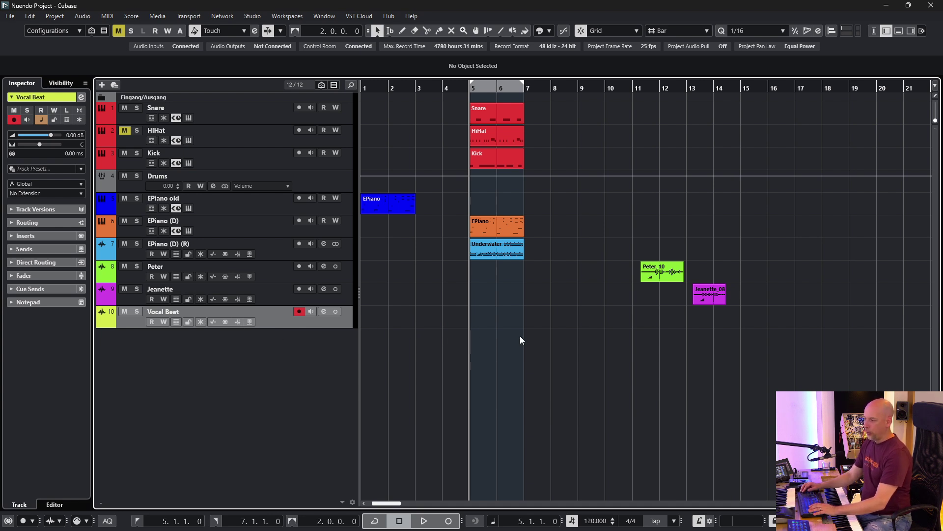
{"action": "key", "text": "KP_Multiply"}
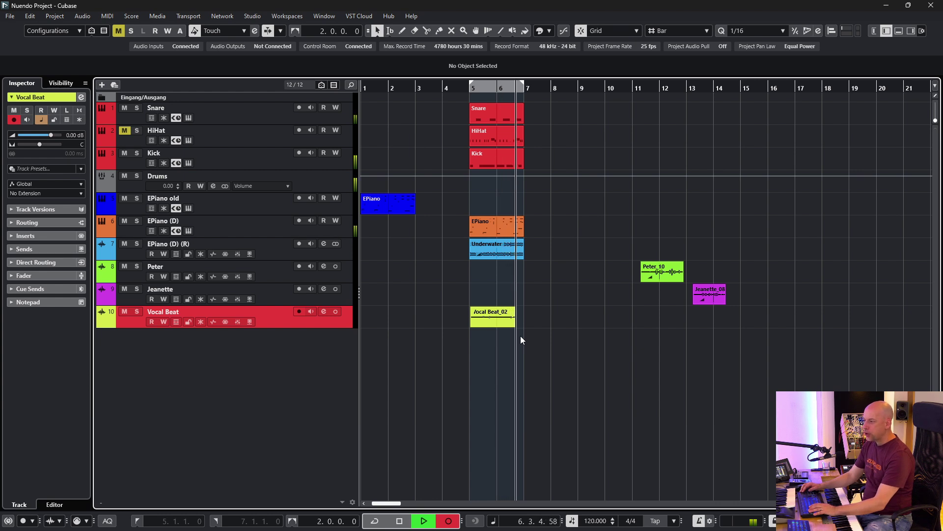
{"action": "key", "text": "space"}
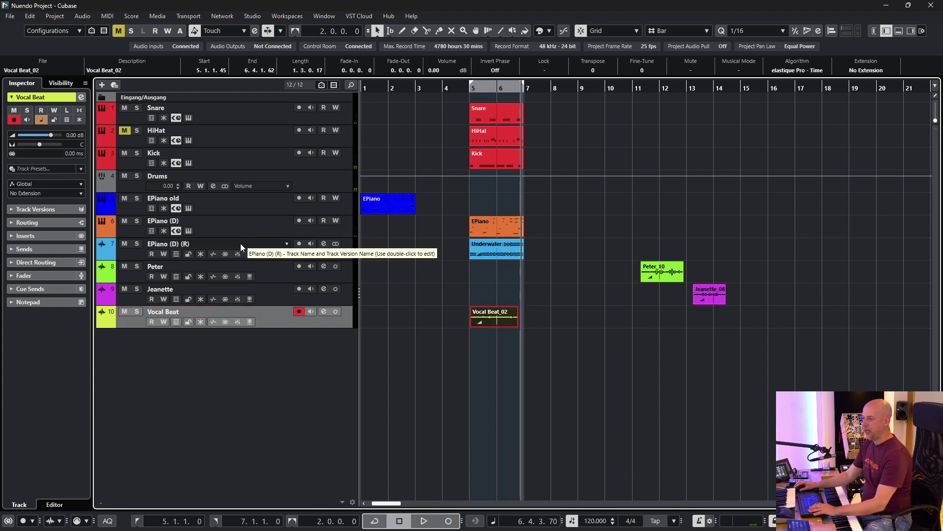
Select EPiano (D) (R), show its Inspector fader, and record a take from bar 5.
{"action": "left_click", "coordinate": [239, 244]}
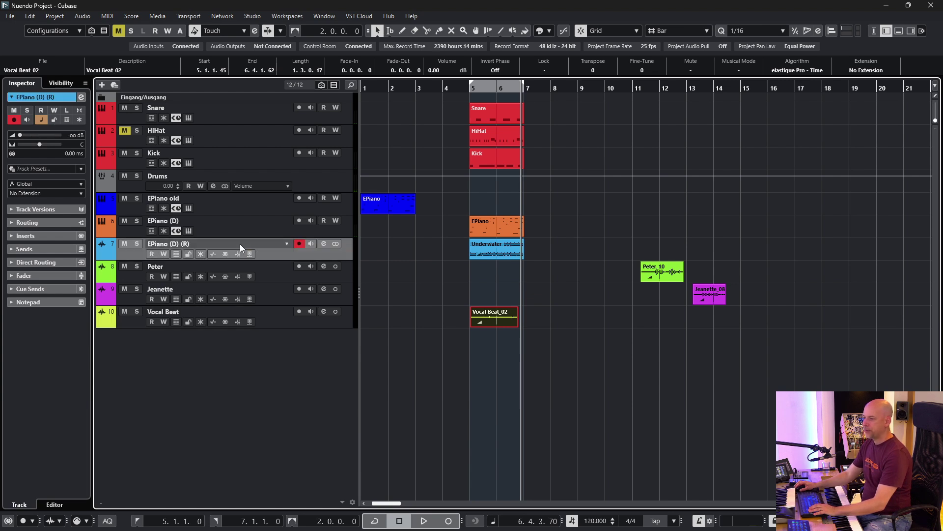
{"action": "left_click", "coordinate": [54, 236]}
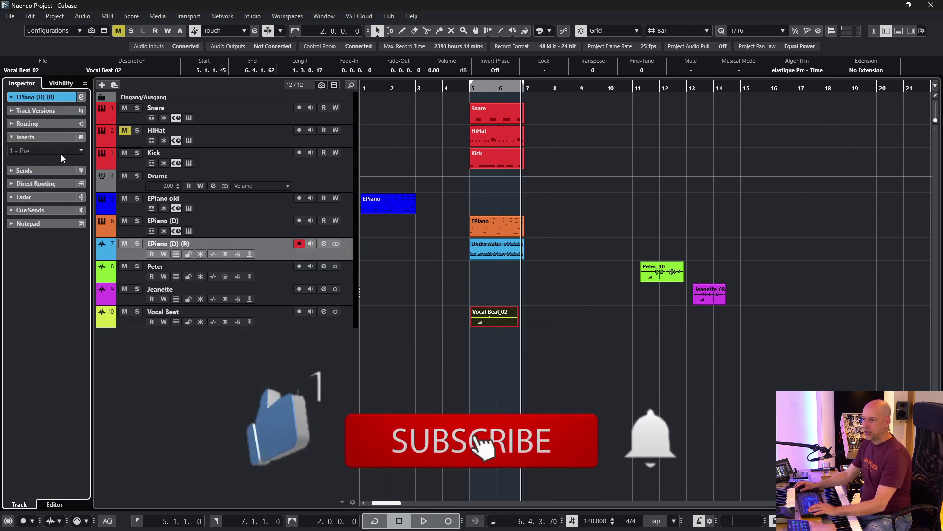
{"action": "left_click", "coordinate": [44, 196]}
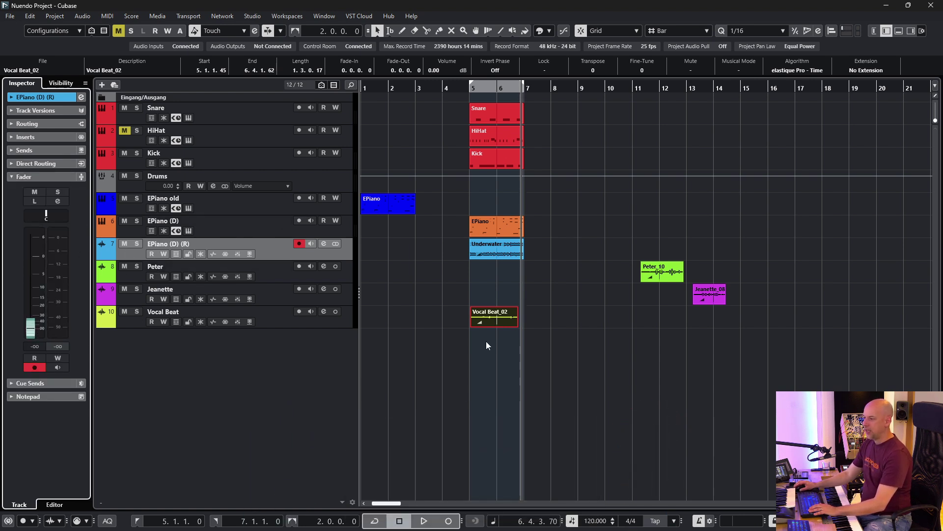
{"action": "key", "text": "KP_Multiply"}
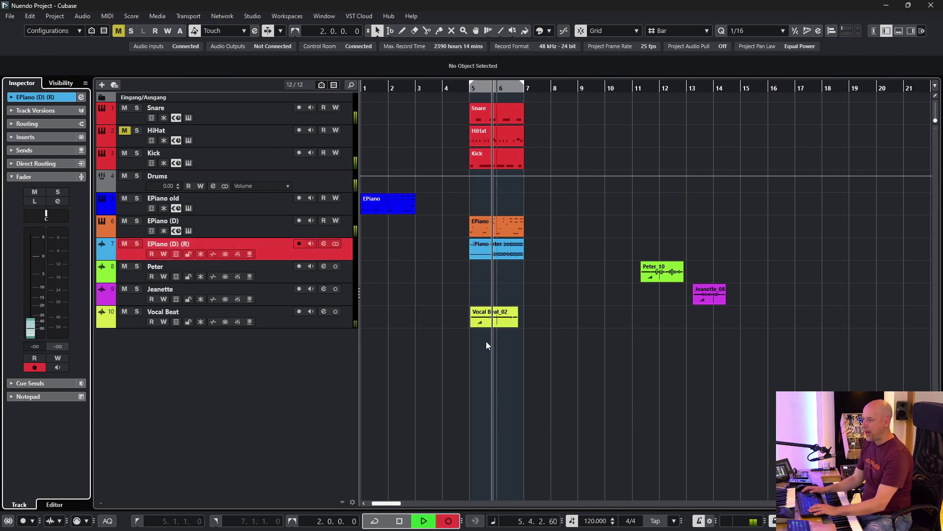
{"action": "key", "text": "space"}
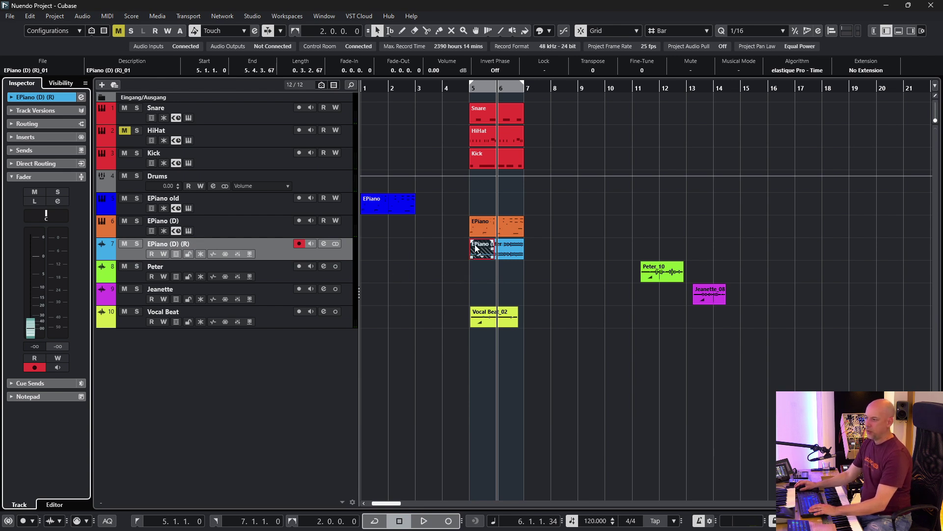
Open Preferences from the Edit menu.
{"action": "left_click", "coordinate": [31, 16]}
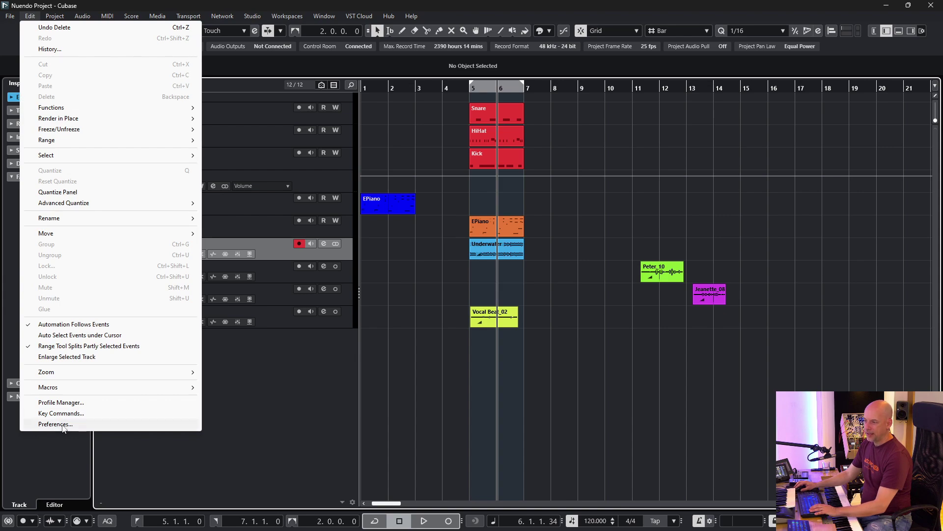
{"action": "left_click", "coordinate": [62, 426]}
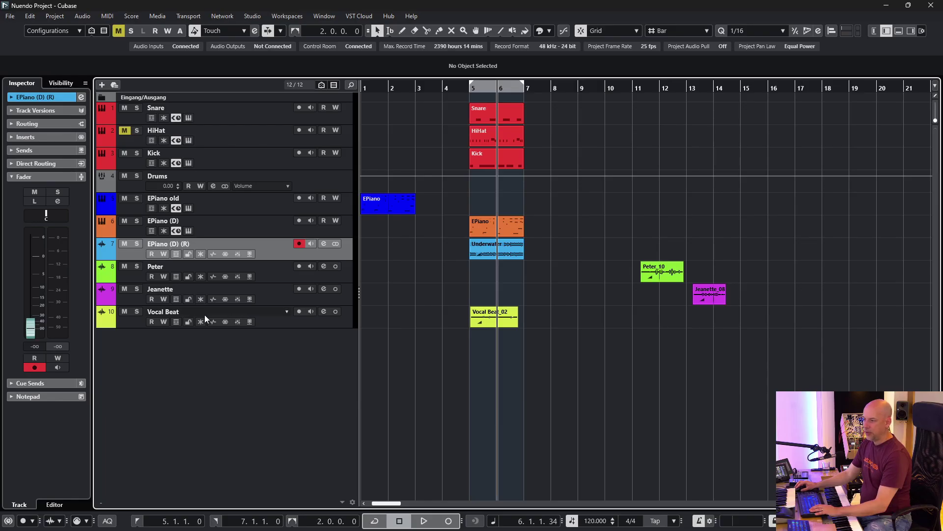
Arm Vocal Beat and disarm EPiano (D) (R), then select EPiano, Kick and Jeanette while Vocal Beat stays armed.
{"action": "left_click", "coordinate": [231, 315]}
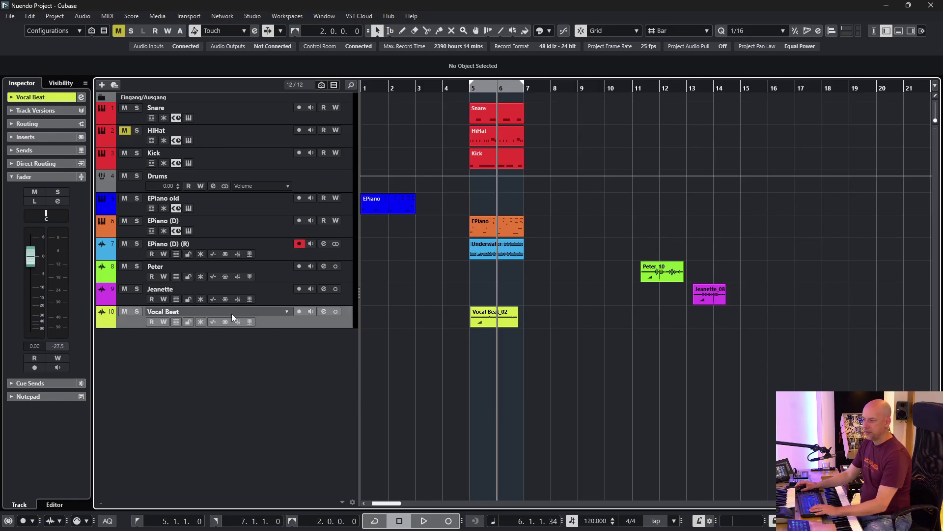
{"action": "left_click", "coordinate": [298, 311]}
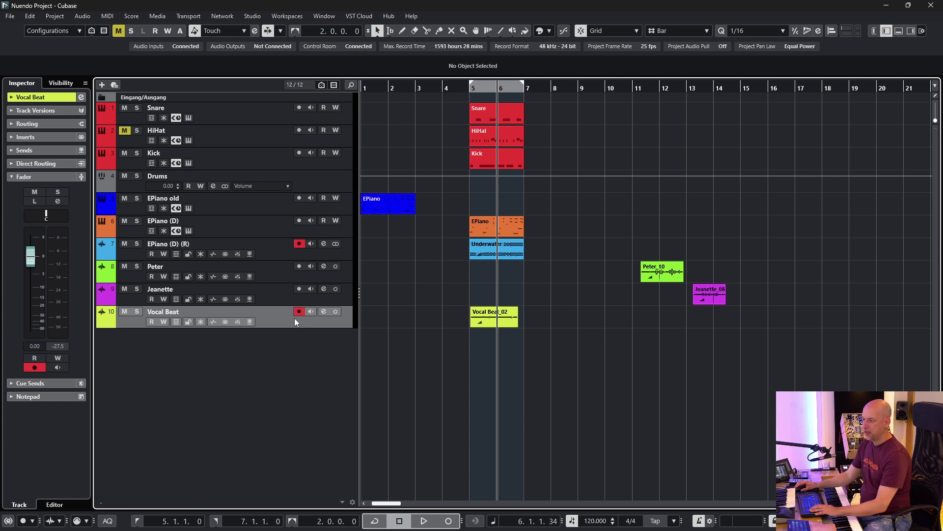
{"action": "left_click", "coordinate": [301, 244]}
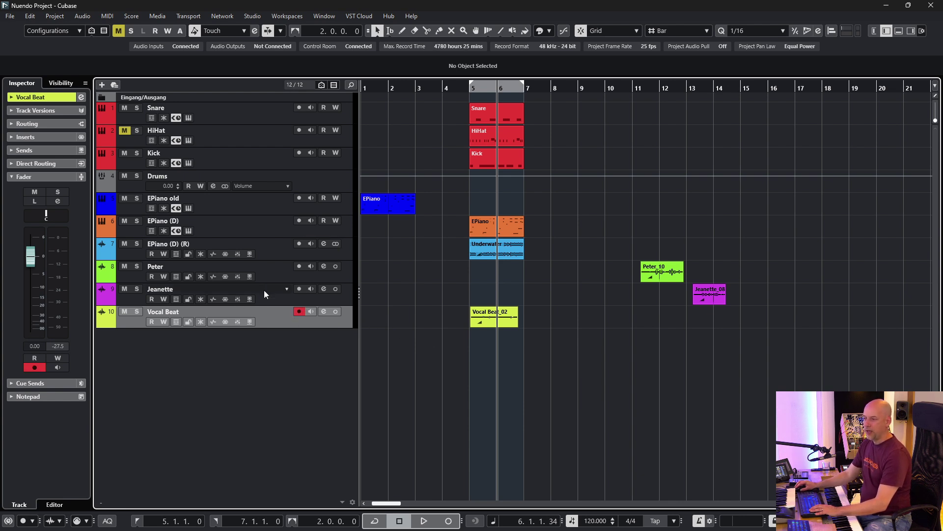
{"action": "left_click", "coordinate": [255, 249]}
{"action": "mouse_move", "coordinate": [31, 327]}
{"action": "left_mouse_down"}
{"action": "mouse_move", "coordinate": [43, 304]}
{"action": "mouse_move", "coordinate": [32, 329]}
{"action": "left_mouse_up"}
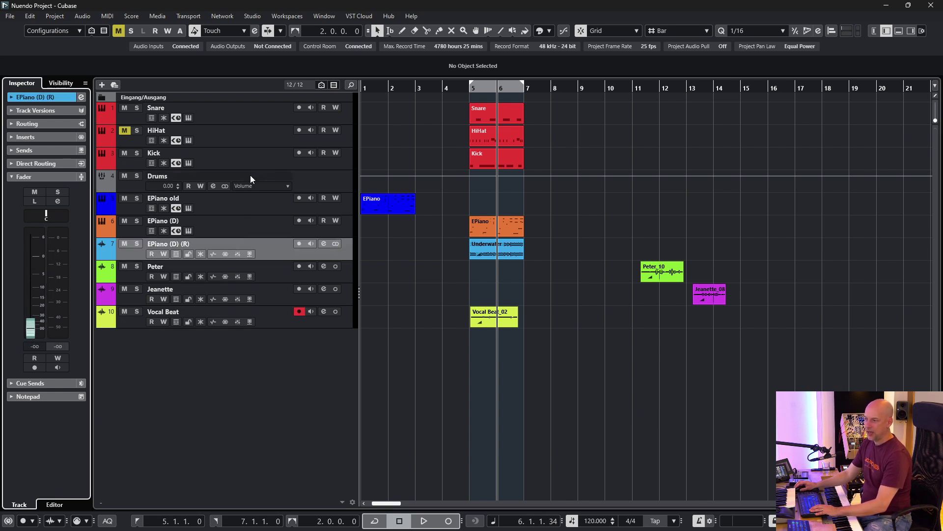
{"action": "left_click", "coordinate": [261, 167]}
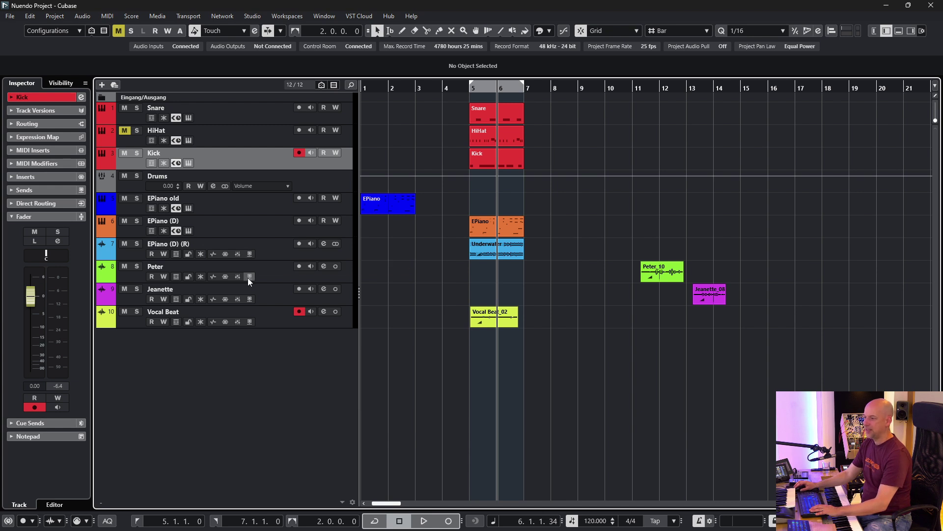
{"action": "left_click", "coordinate": [250, 293]}
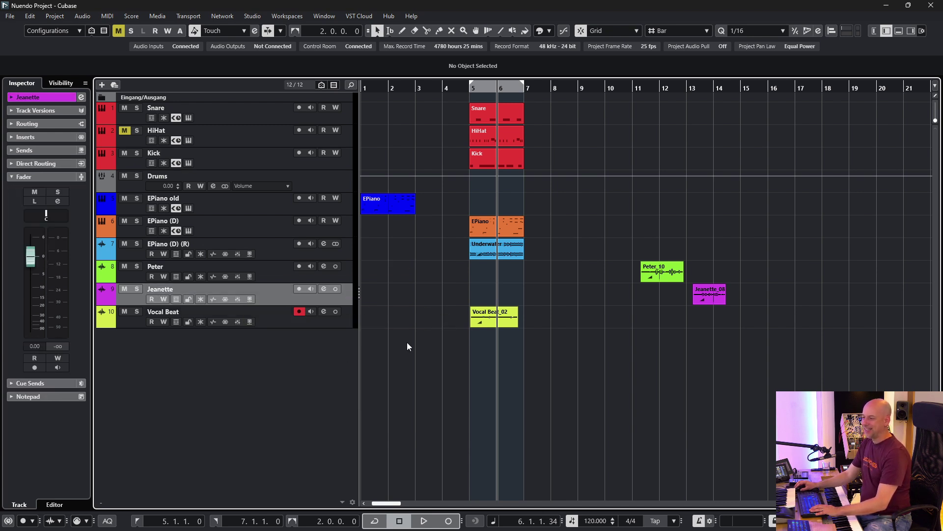
Record a new Vocal Beat_05 take from bar 5 on the armed Vocal Beat track.
{"action": "key", "text": "space"}
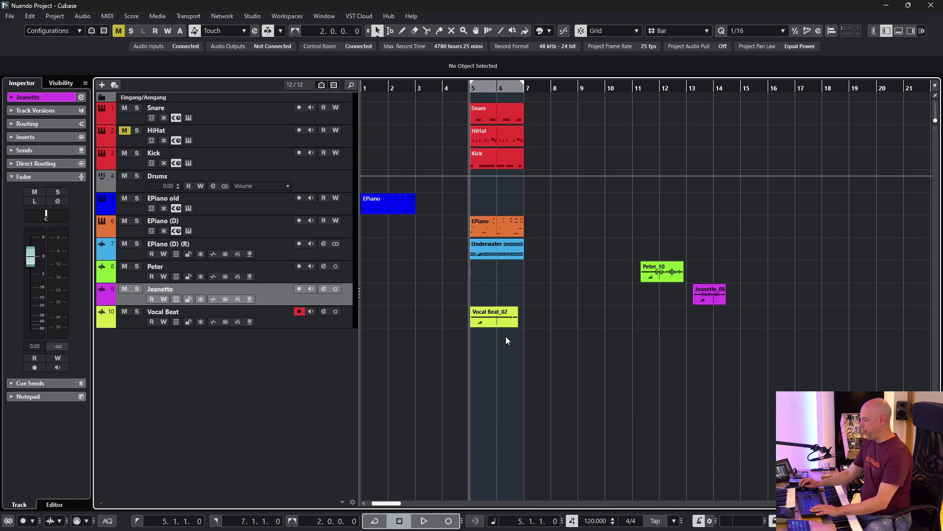
{"action": "key", "text": "KP_Multiply"}
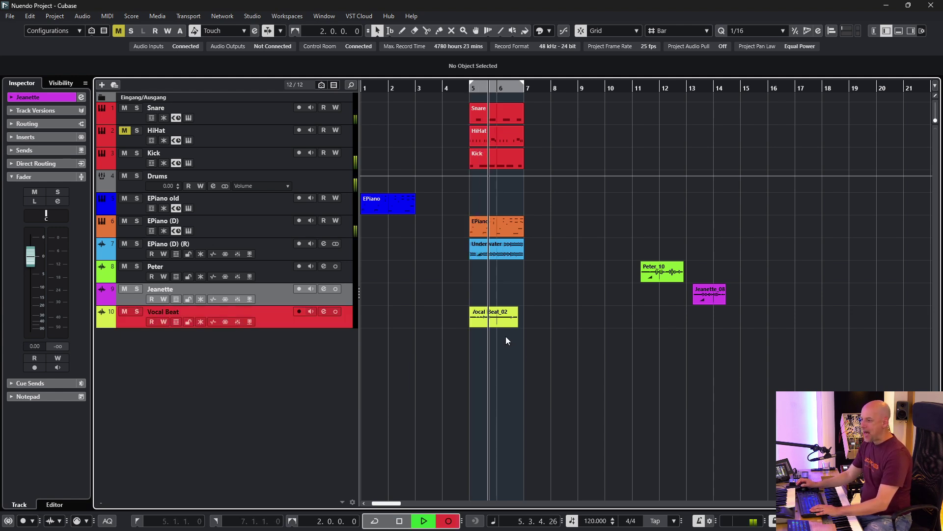
{"action": "key", "text": "space"}
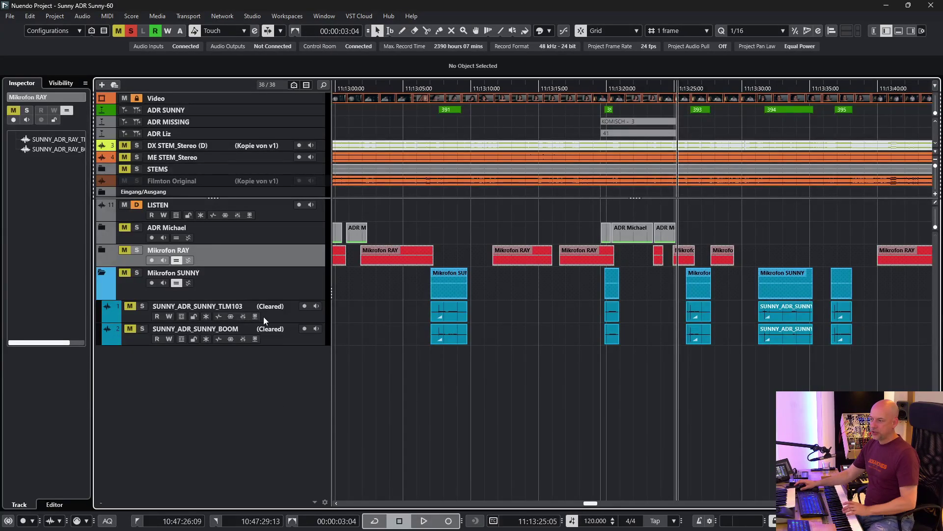
Record-arm the Mikrofon SUNNY folder, then select Mikrofon RAY while SUNNY stays armed.
{"action": "left_click", "coordinate": [261, 295]}
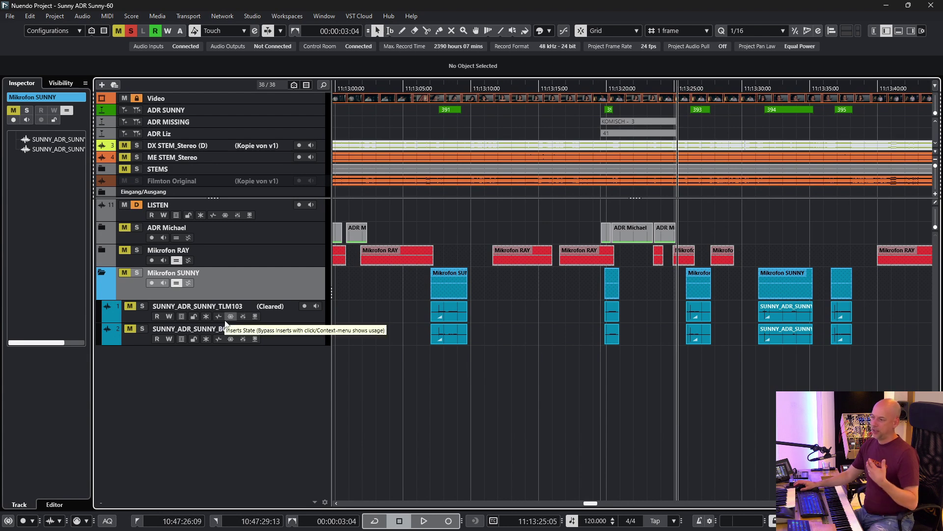
{"action": "left_click", "coordinate": [152, 283]}
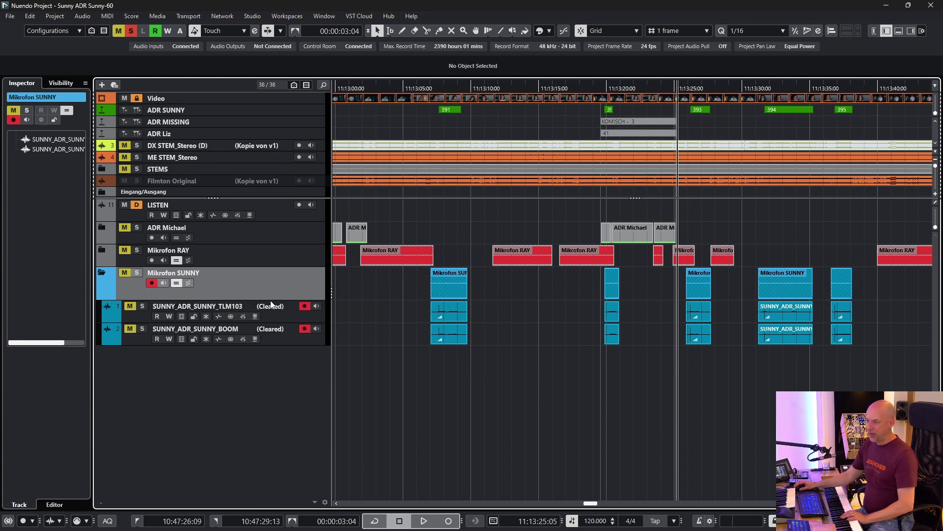
{"action": "left_click", "coordinate": [272, 258]}
Select ADR Michael and ME STEM_Stereo, then move selection among DX STEM, ME STEM_Stereo and STEMS with arrow keys.
{"action": "left_click", "coordinate": [266, 240]}
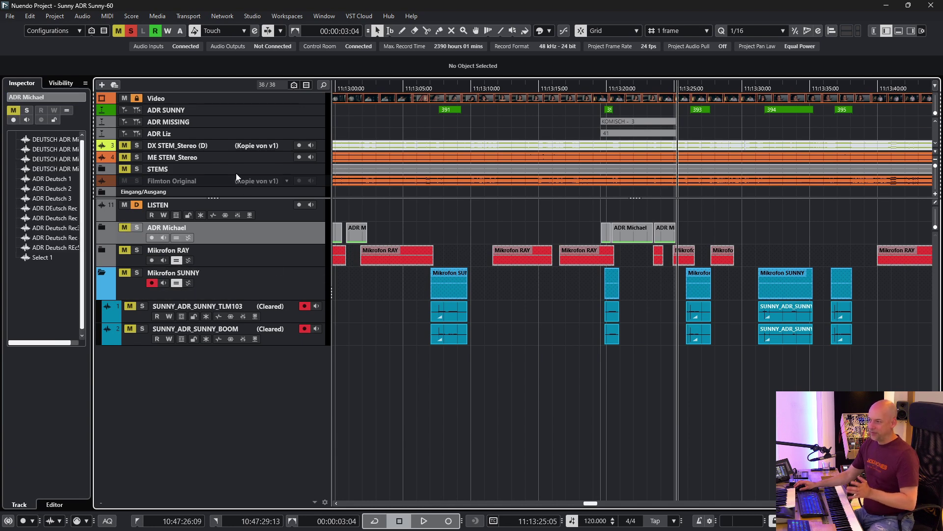
{"action": "left_click", "coordinate": [229, 159]}
{"action": "key", "text": "Up"}
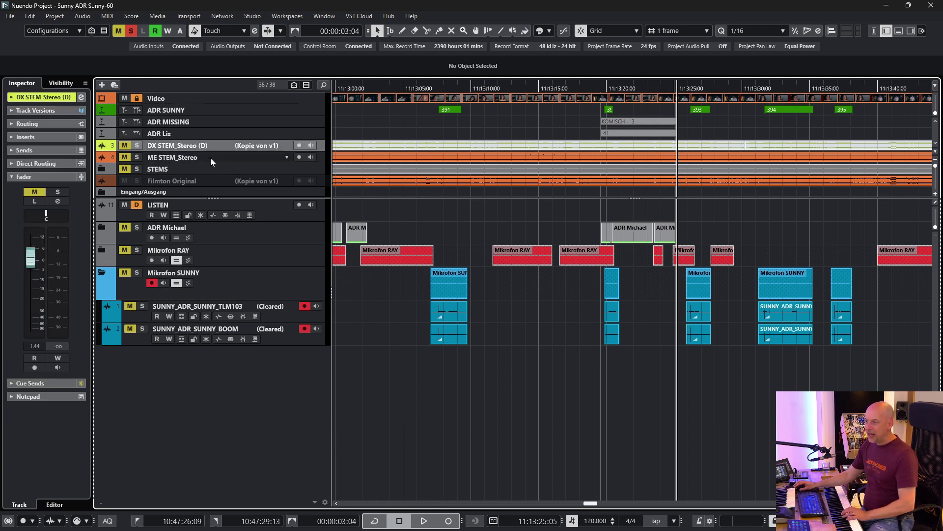
{"action": "key", "text": "Down"}
{"action": "key", "text": "Down"}
{"action": "key", "text": "Up"}
{"action": "key", "text": "Up"}
{"action": "key", "text": "Down"}
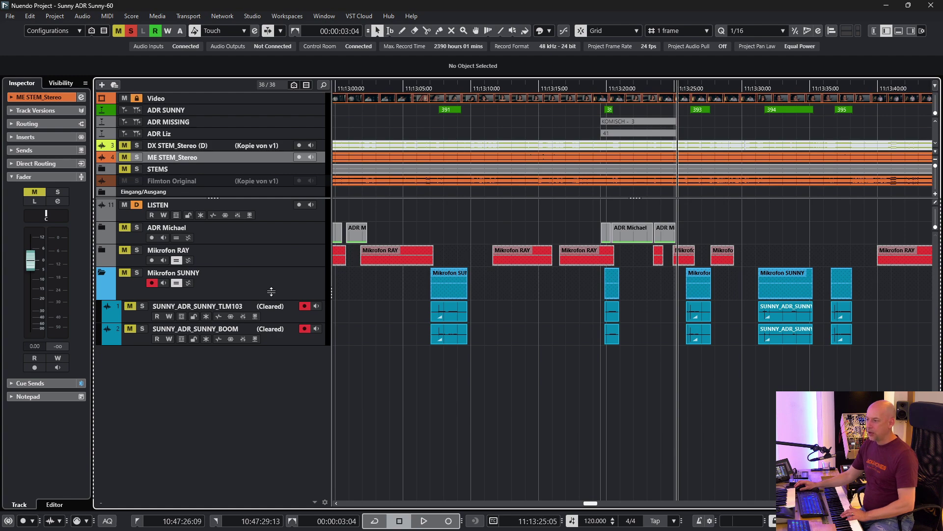